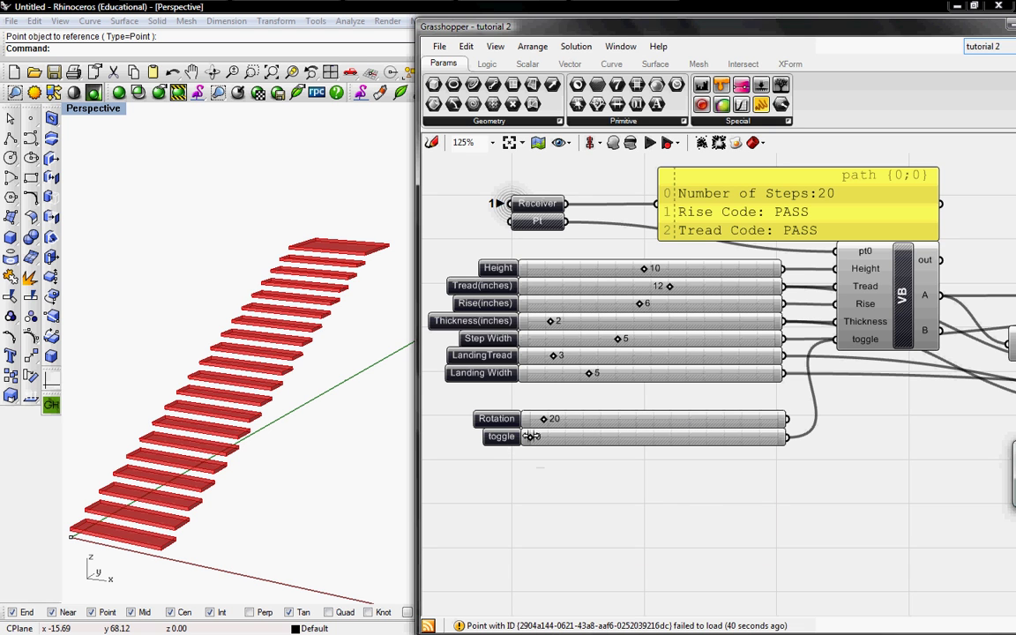
Step: Set the toggle slider to 1, wire it into VB's toggle input, and give that input a type hint
{"action": "mouse_move", "coordinate": [532, 436]}
{"action": "left_mouse_down"}
{"action": "mouse_move", "coordinate": [776, 438]}
{"action": "mouse_move", "coordinate": [530, 438]}
{"action": "left_mouse_up"}
{"action": "mouse_move", "coordinate": [835, 338]}
{"action": "left_mouse_down"}
{"action": "mouse_move", "coordinate": [804, 431]}
{"action": "mouse_move", "coordinate": [792, 435]}
{"action": "left_mouse_up"}
{"action": "right_click_drag", "start_coordinate": [893, 348], "coordinate": [843, 352]}
{"action": "right_click", "coordinate": [813, 344]}
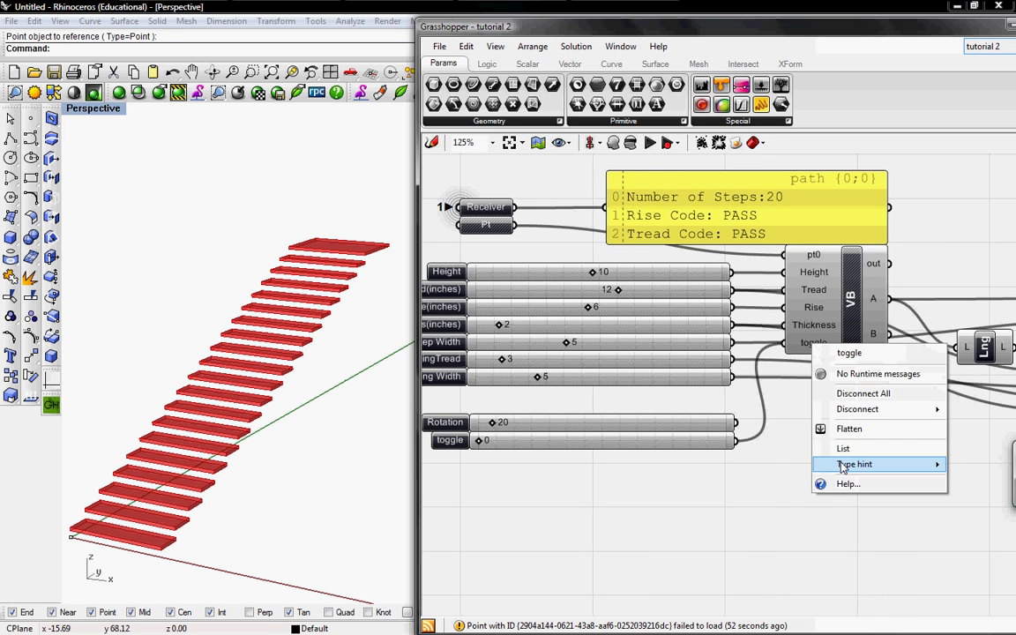
{"action": "mouse_move", "coordinate": [854, 464]}
{"action": "left_click", "coordinate": [684, 323]}
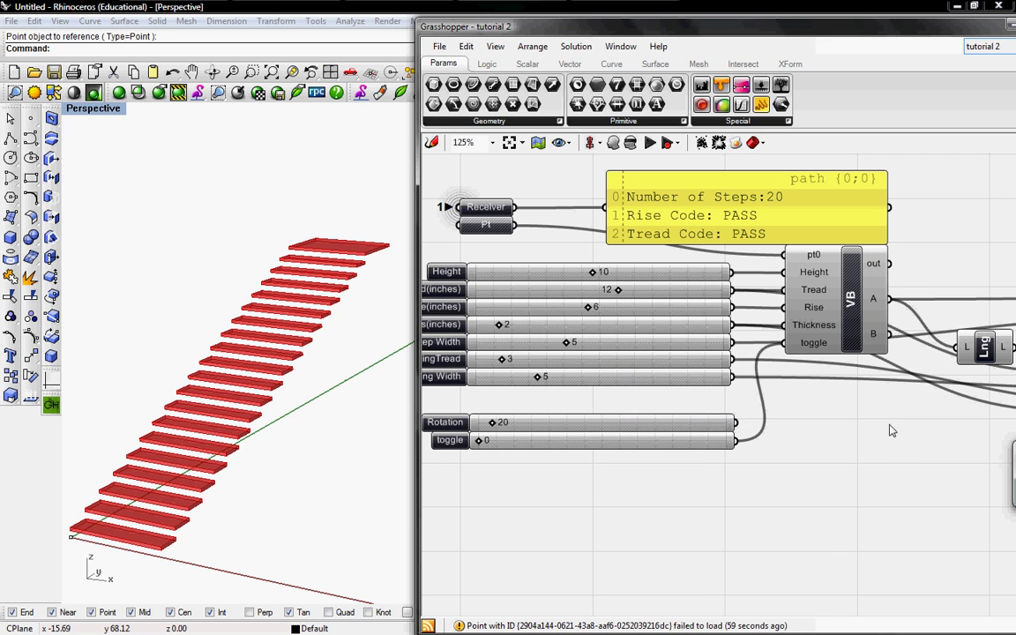
Step: Open the VB script component's code in the script editor
{"action": "mouse_move", "coordinate": [891, 424]}
{"action": "right_mouse_down"}
{"action": "mouse_move", "coordinate": [826, 392]}
{"action": "mouse_move", "coordinate": [846, 471]}
{"action": "right_mouse_up"}
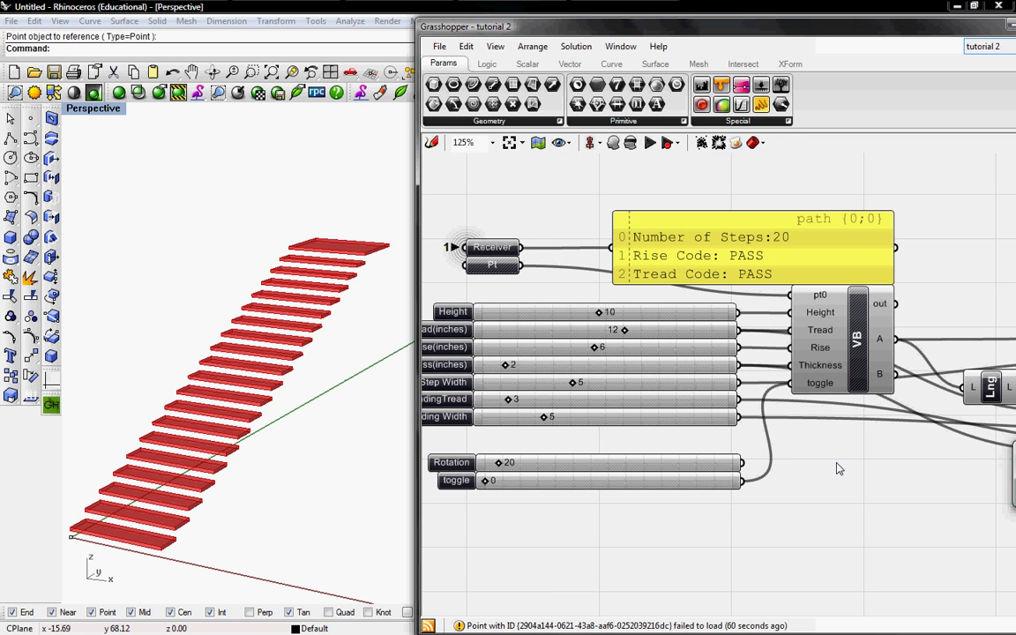
{"action": "left_click", "coordinate": [857, 342]}
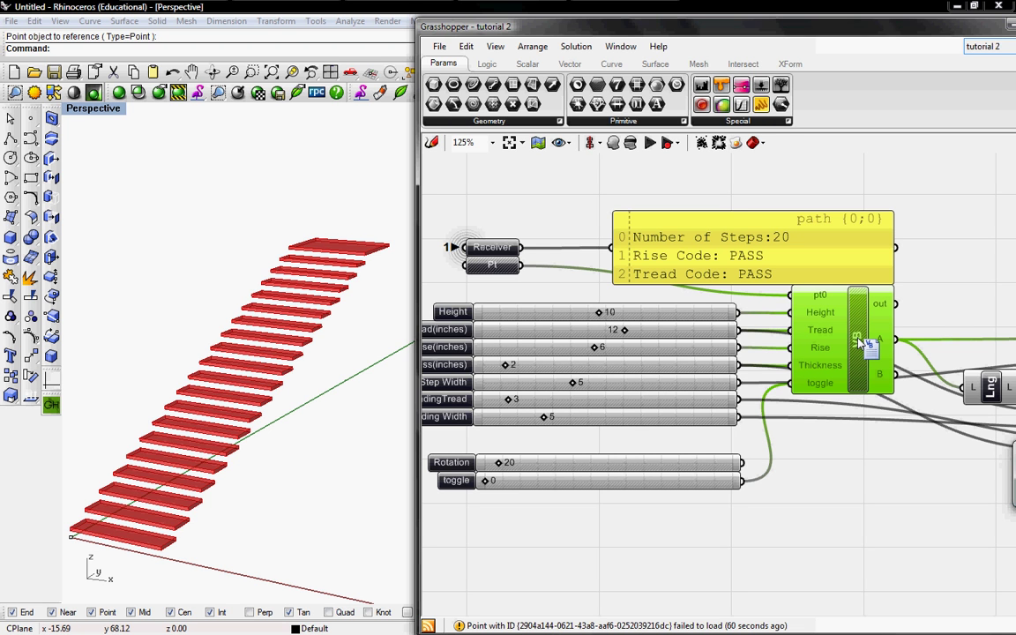
{"action": "double_click", "coordinate": [863, 344]}
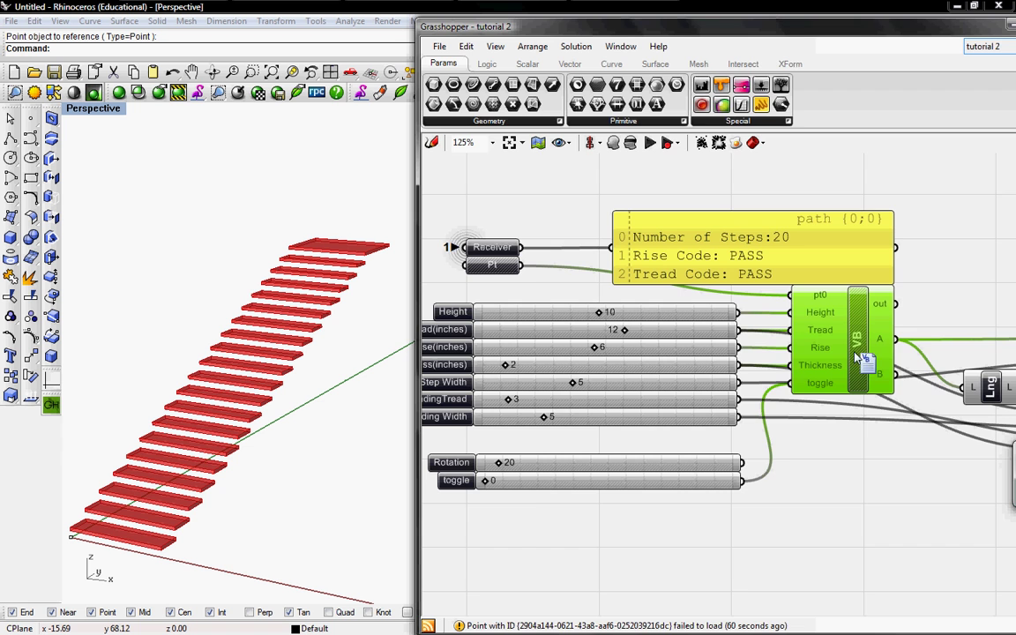
Step: Paste a duplicate of the For…Next point loop and A = points below the original
{"action": "left_click_drag", "start_coordinate": [704, 75], "coordinate": [658, 35]}
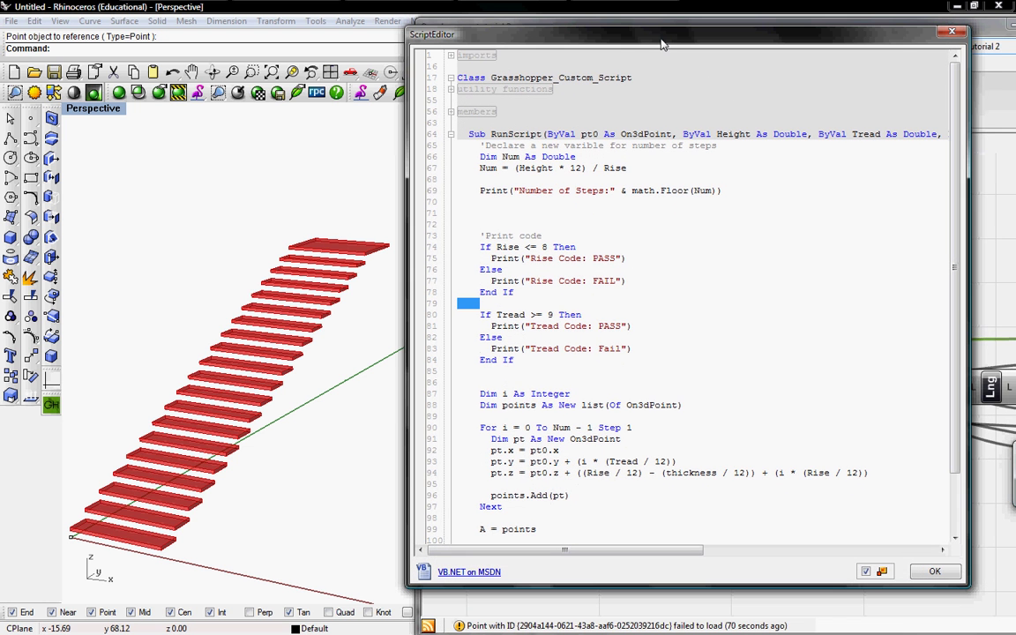
{"action": "scroll", "coordinate": [954, 262], "scroll_direction": "down", "scroll_amount": 2}
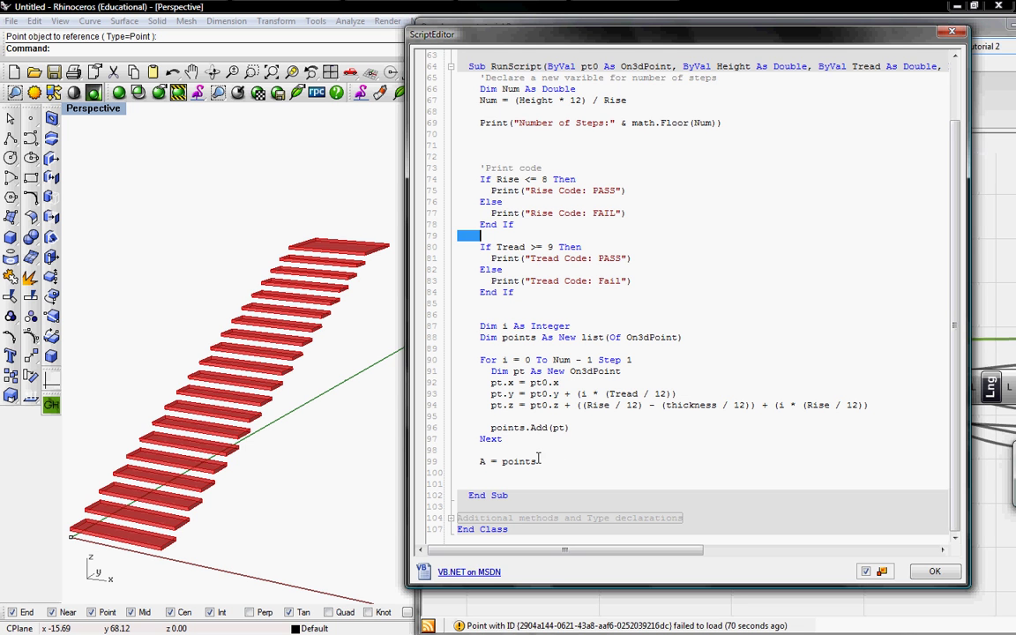
{"action": "mouse_move", "coordinate": [544, 461]}
{"action": "left_mouse_down"}
{"action": "mouse_move", "coordinate": [468, 389]}
{"action": "mouse_move", "coordinate": [458, 356]}
{"action": "left_mouse_up"}
{"action": "key", "text": "ctrl+c"}
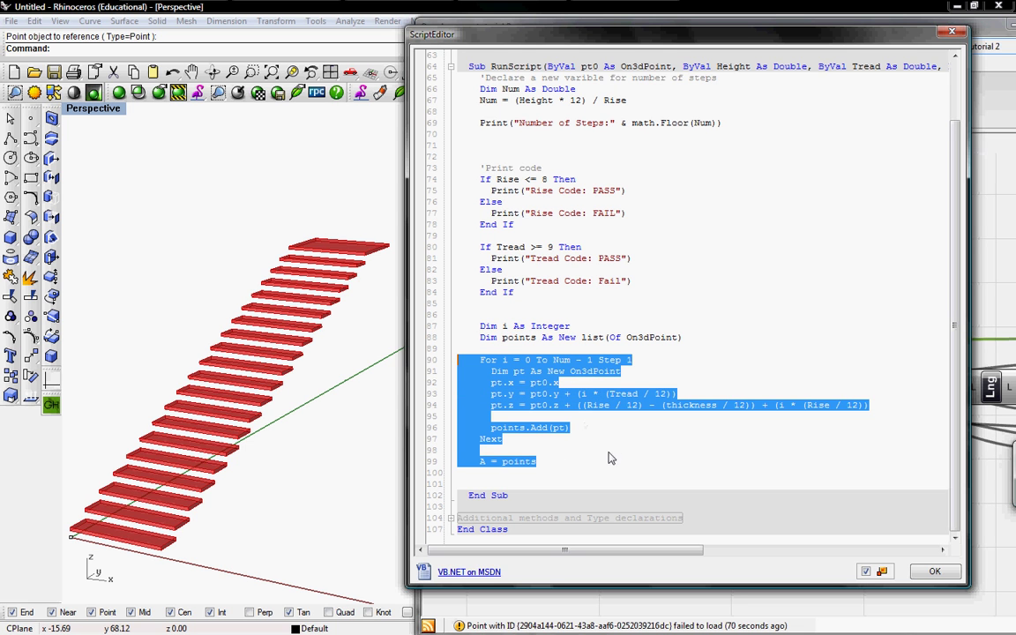
{"action": "left_click", "coordinate": [550, 468]}
{"action": "key", "text": "Return"}
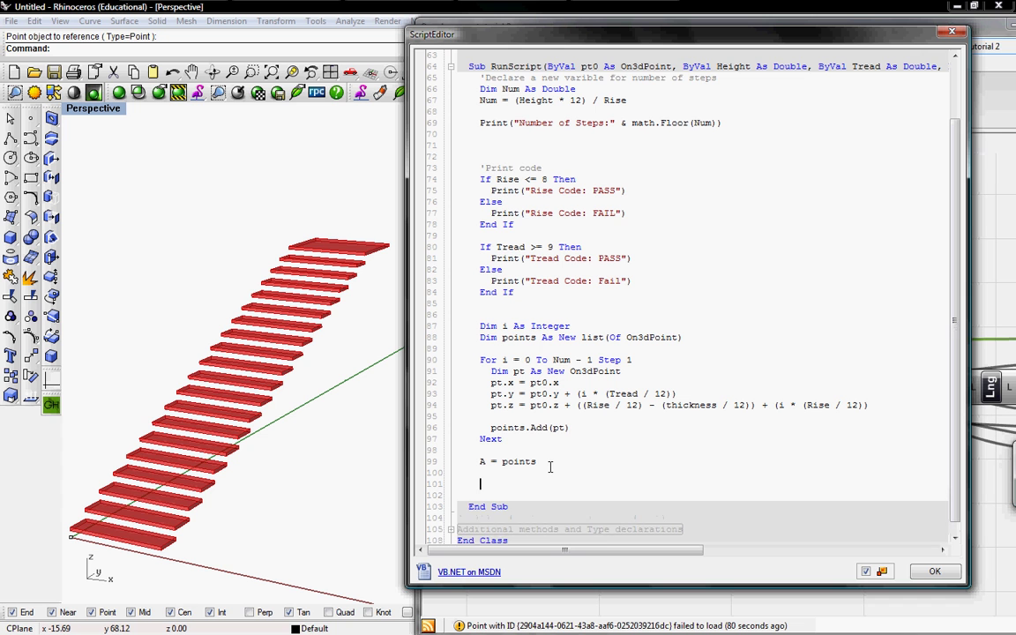
{"action": "key", "text": "Return"}
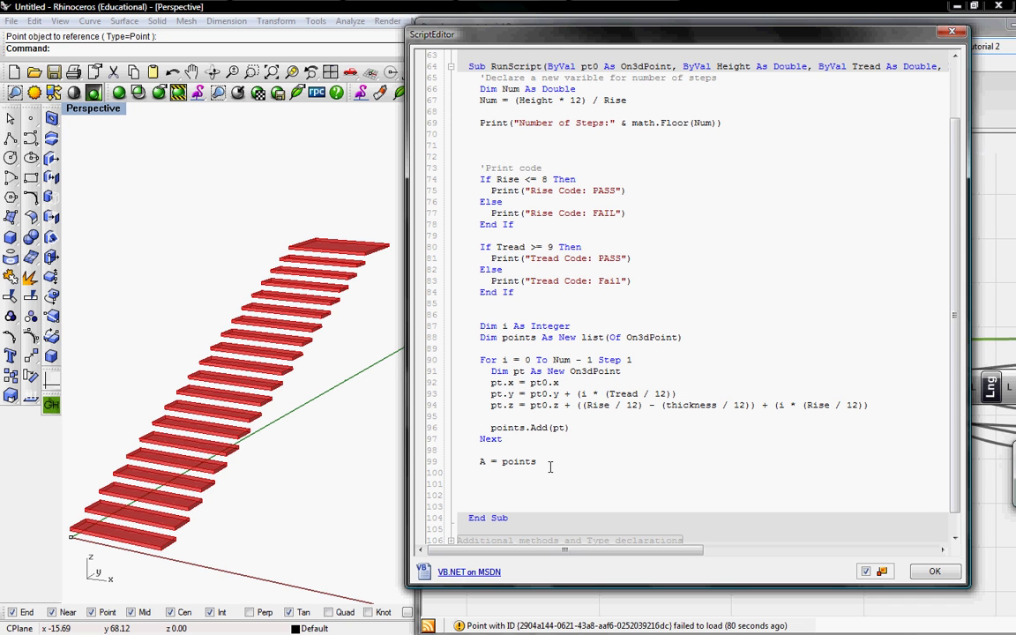
{"action": "key", "text": "ctrl+v"}
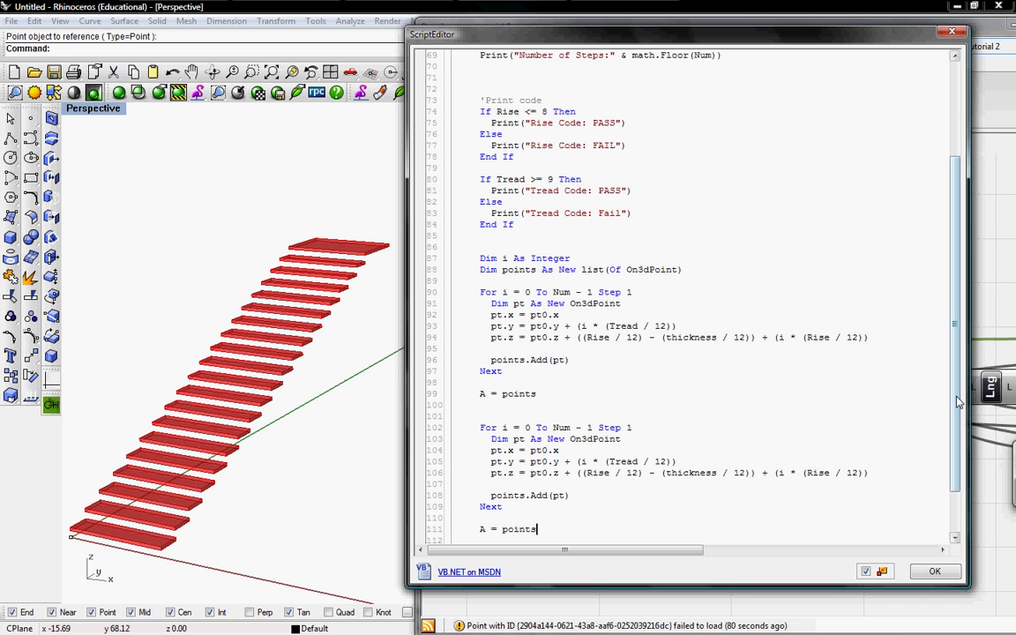
Step: In the copied loop, remove the Tread offset from pt.y and output points to B
{"action": "scroll", "coordinate": [925, 414], "scroll_direction": "down", "scroll_amount": 3}
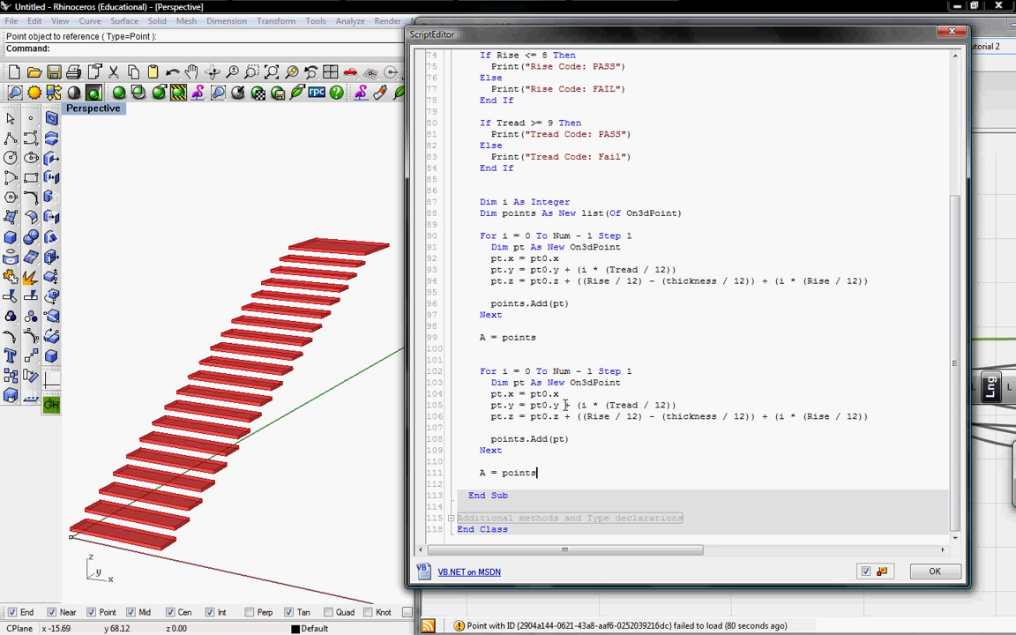
{"action": "left_click_drag", "start_coordinate": [565, 405], "coordinate": [681, 405]}
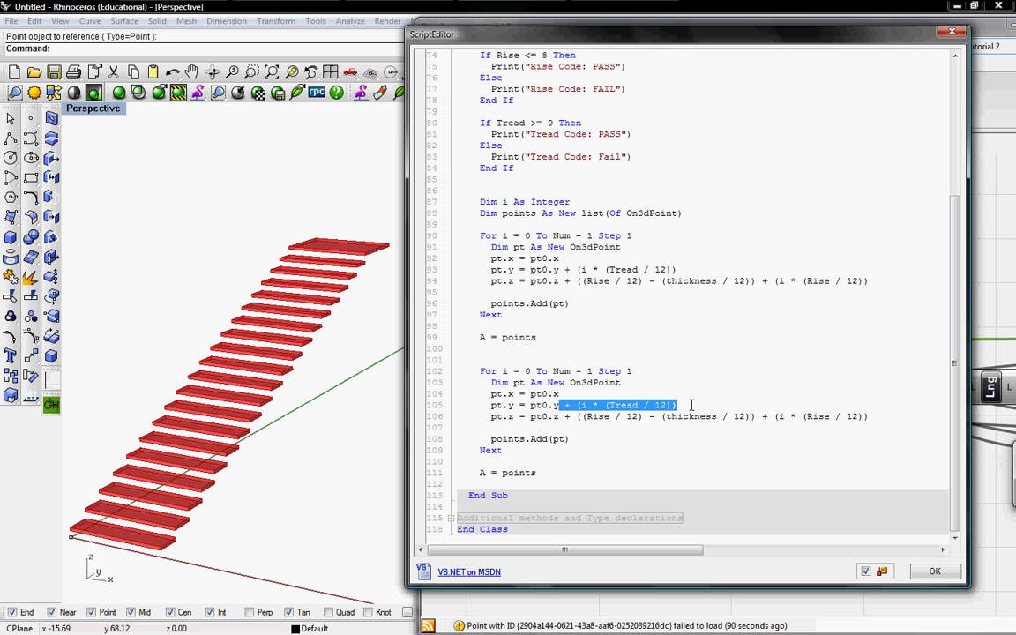
{"action": "key", "text": "Delete"}
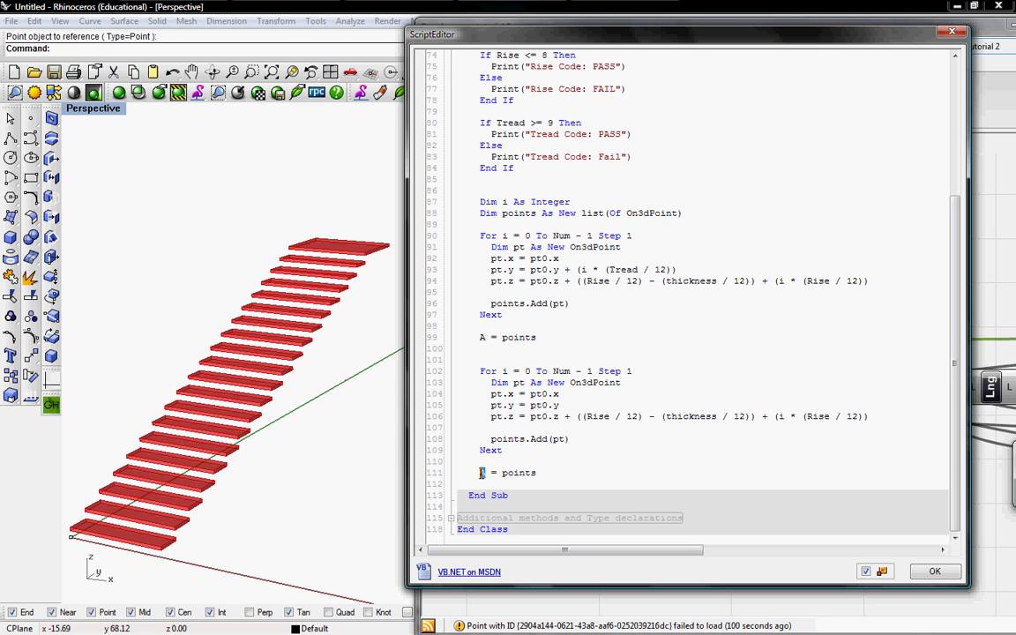
{"action": "type", "text": "B"}
{"action": "scroll", "coordinate": [951, 364], "scroll_direction": "up", "scroll_amount": 1}
{"action": "scroll", "coordinate": [951, 365], "scroll_direction": "up", "scroll_amount": 2}
{"action": "type", "text": "s"}
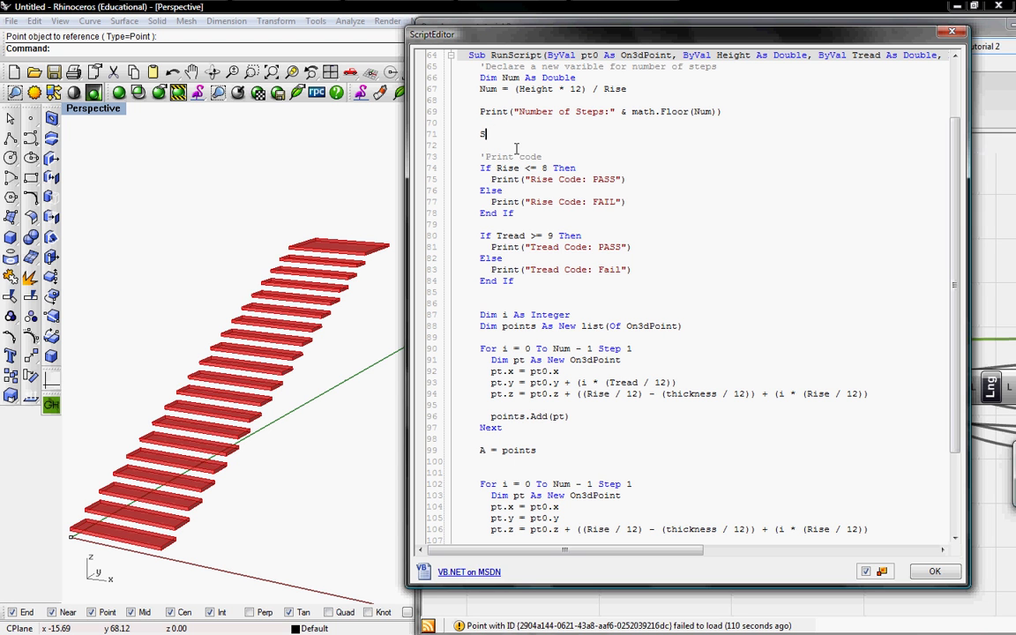
Step: Begin a 'Select Case toggle' block with 'Case 0', deleting the auto-inserted End Select
{"action": "type", "text": "eclect"}
{"action": "key", "text": "BackSpace"}
{"action": "key", "text": "BackSpace"}
{"action": "key", "text": "BackSpace"}
{"action": "type", "text": "ect Cas"}
{"action": "type", "text": "e t"}
{"action": "type", "text": "oggl"}
{"action": "key", "text": "Return"}
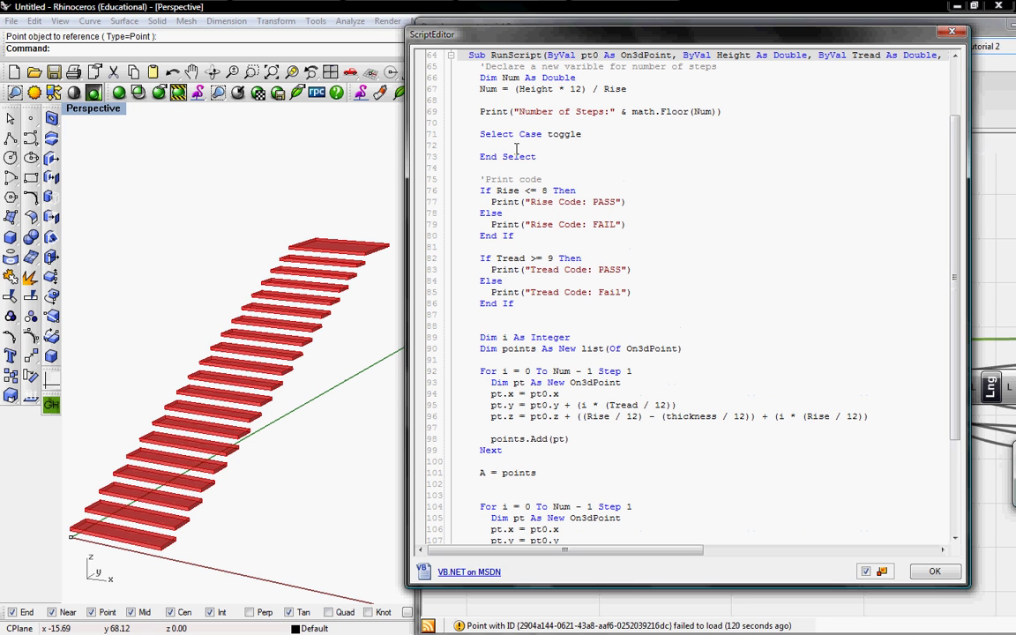
{"action": "type", "text": "Case 0"}
{"action": "left_click_drag", "start_coordinate": [535, 156], "coordinate": [480, 158]}
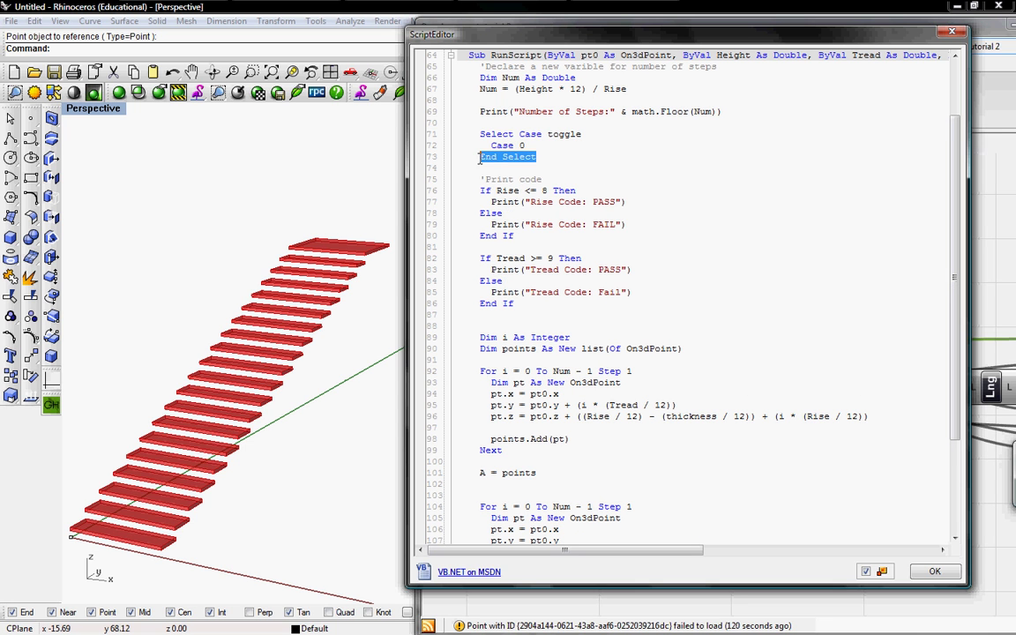
{"action": "key", "text": "BackSpace"}
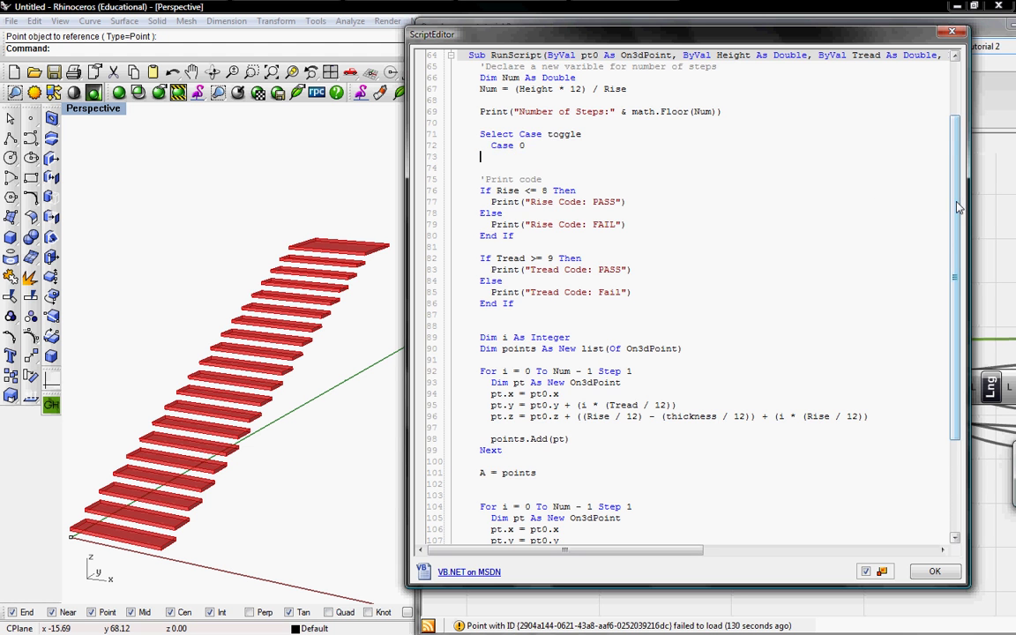
Step: Open a 'Case 1' line above the copied loop
{"action": "scroll", "coordinate": [957, 258], "scroll_direction": "down", "scroll_amount": 2}
{"action": "mouse_move", "coordinate": [958, 257]}
{"action": "left_mouse_down"}
{"action": "mouse_move", "coordinate": [957, 275]}
{"action": "mouse_move", "coordinate": [951, 243]}
{"action": "left_mouse_up"}
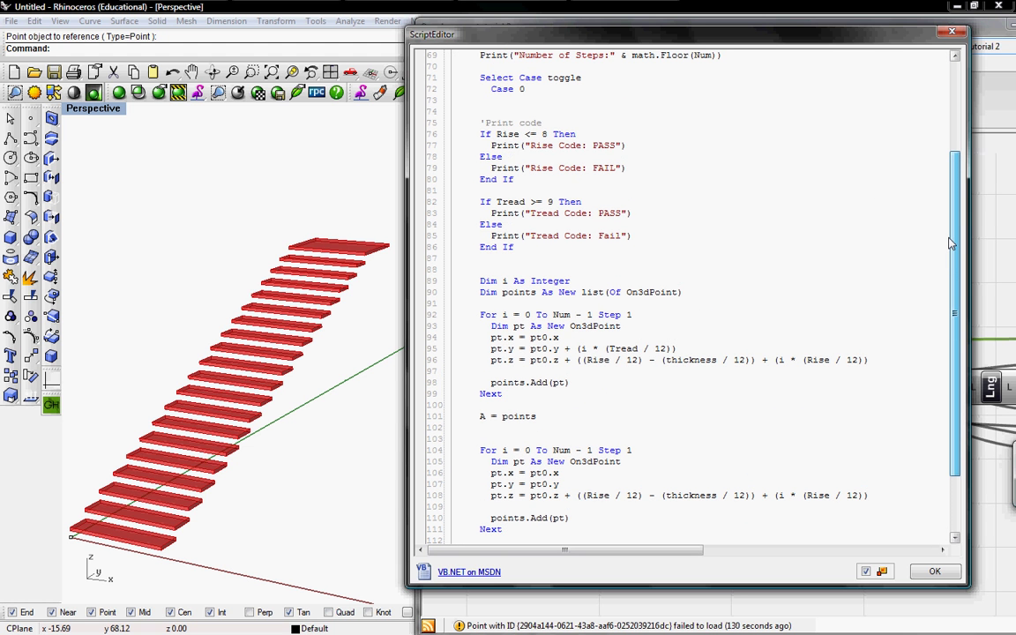
{"action": "left_click_drag", "start_coordinate": [951, 242], "coordinate": [951, 240]}
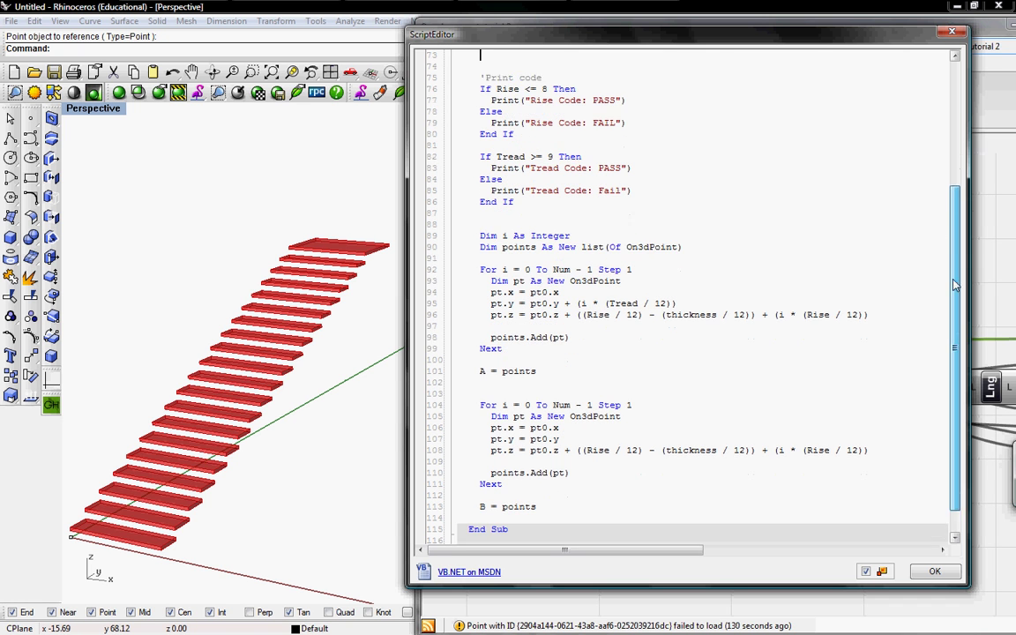
{"action": "left_click_drag", "start_coordinate": [952, 240], "coordinate": [952, 290]}
{"action": "left_click", "coordinate": [482, 371]}
{"action": "type", "text": "Case 1"}
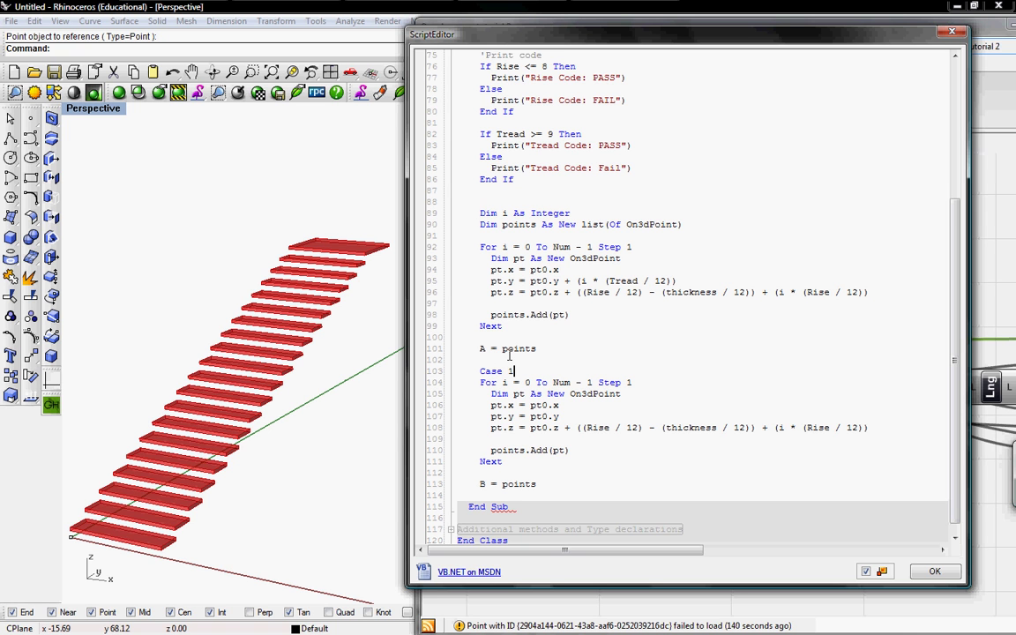
{"action": "key", "text": "Return"}
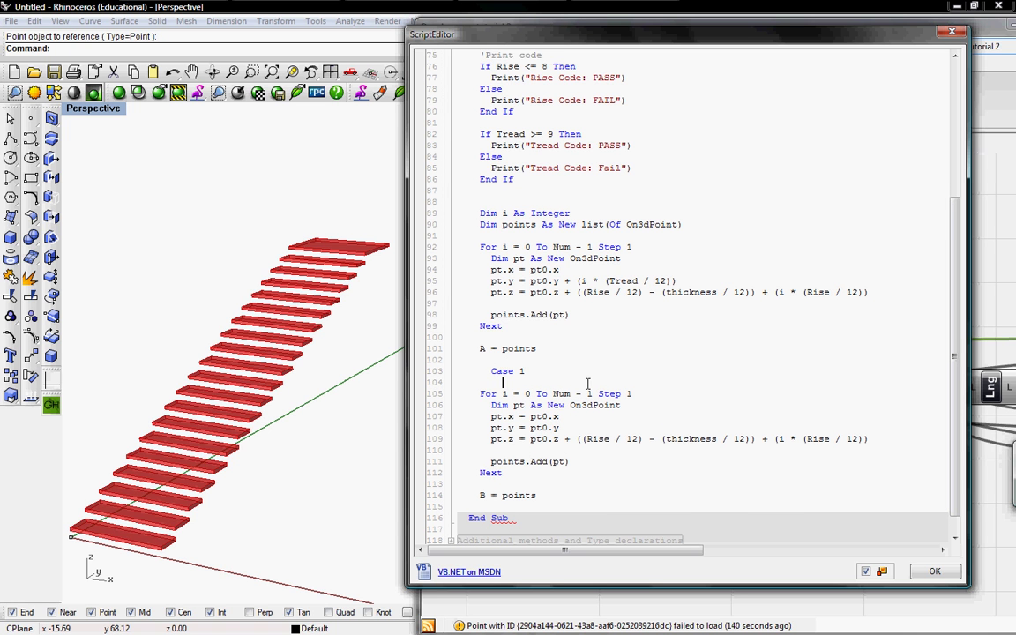
Step: Add 'End Select' on a new line after 'B = points'
{"action": "scroll", "coordinate": [953, 324], "scroll_direction": "down", "scroll_amount": 1}
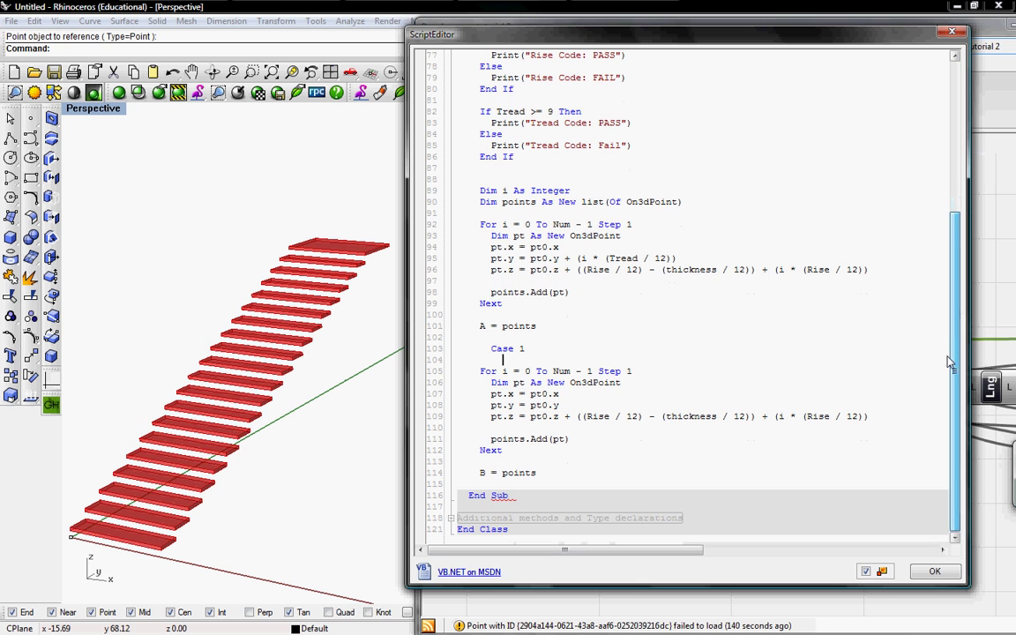
{"action": "left_click", "coordinate": [497, 484]}
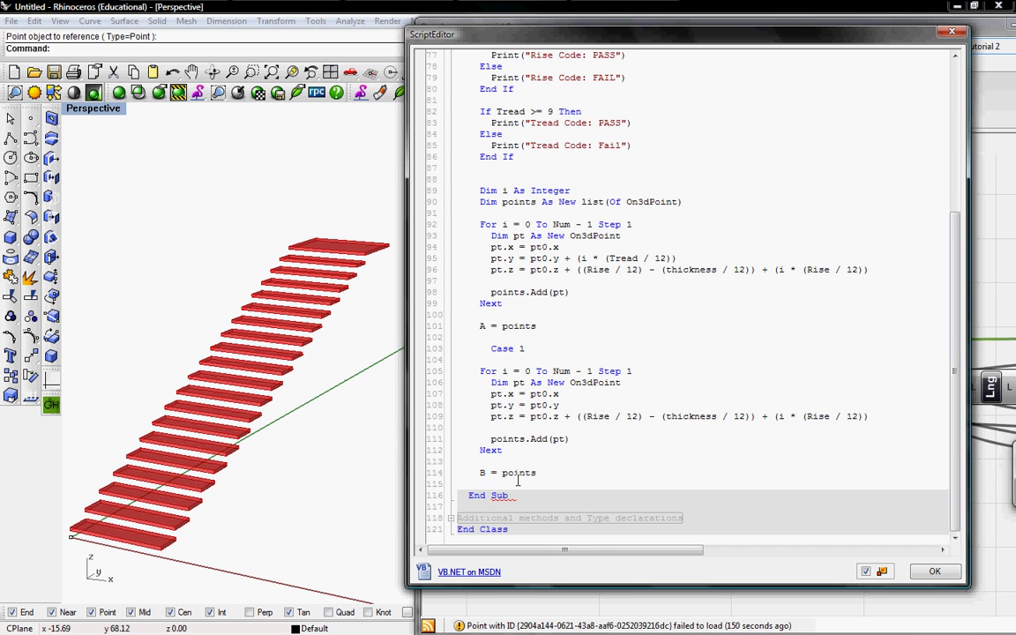
{"action": "key", "text": "Return"}
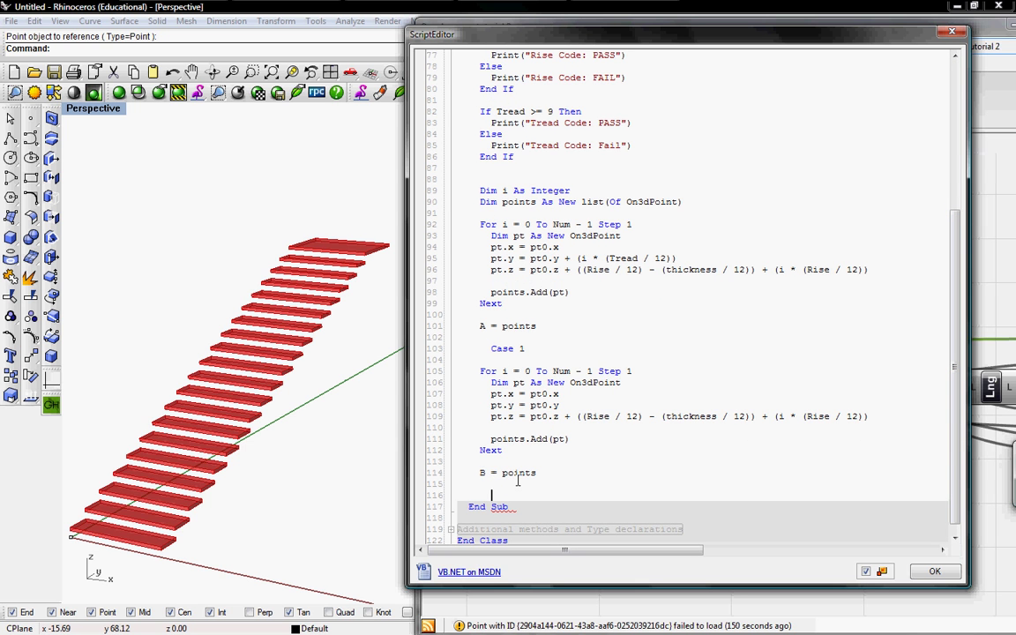
{"action": "type", "text": "End Se"}
{"action": "type", "text": "lect"}
{"action": "key", "text": "Return"}
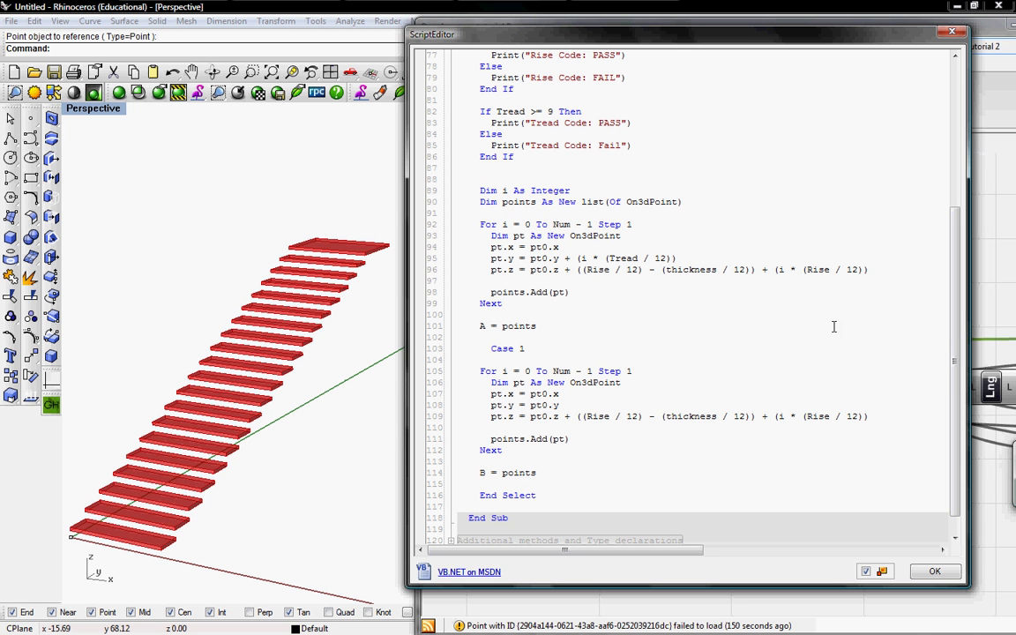
Step: Move the Dim i and points declarations above 'Select Case toggle'
{"action": "scroll", "coordinate": [954, 337], "scroll_direction": "up", "scroll_amount": 2}
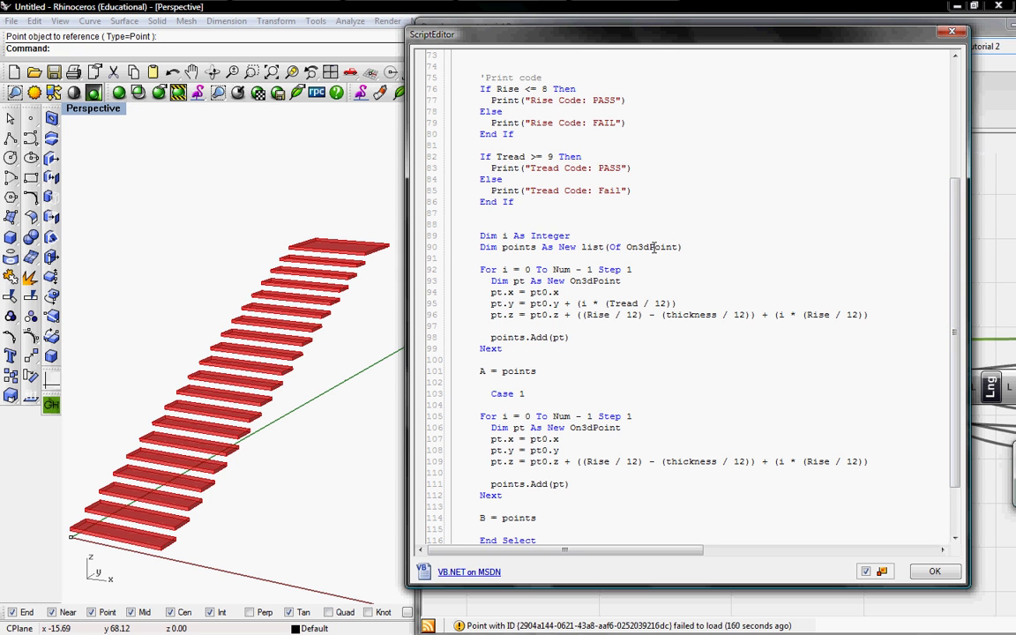
{"action": "left_click_drag", "start_coordinate": [685, 248], "coordinate": [458, 236]}
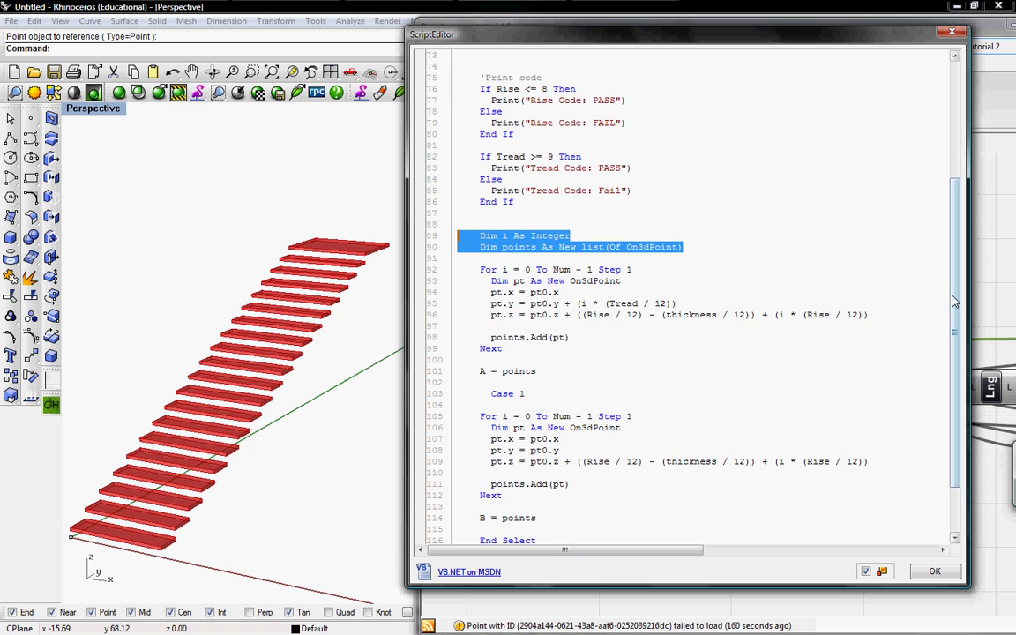
{"action": "key", "text": "Delete"}
{"action": "left_click_drag", "start_coordinate": [954, 301], "coordinate": [951, 197]}
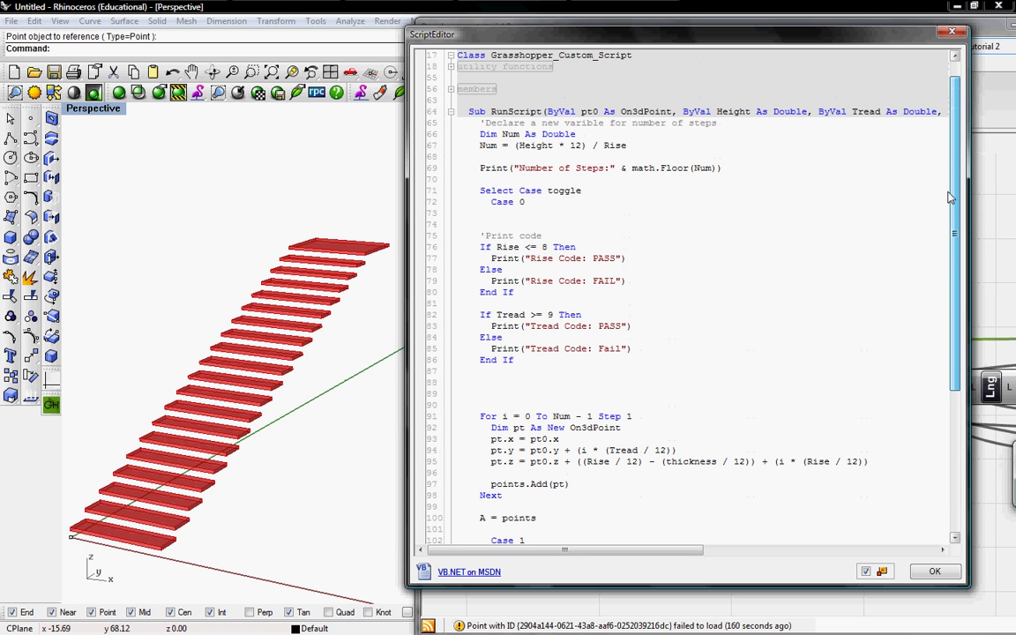
{"action": "left_click", "coordinate": [500, 181]}
{"action": "key", "text": "Return"}
{"action": "key", "text": "Return"}
{"action": "type", "text": "Dim i As Integer Dim points As New list(Of On3dPoint)"}
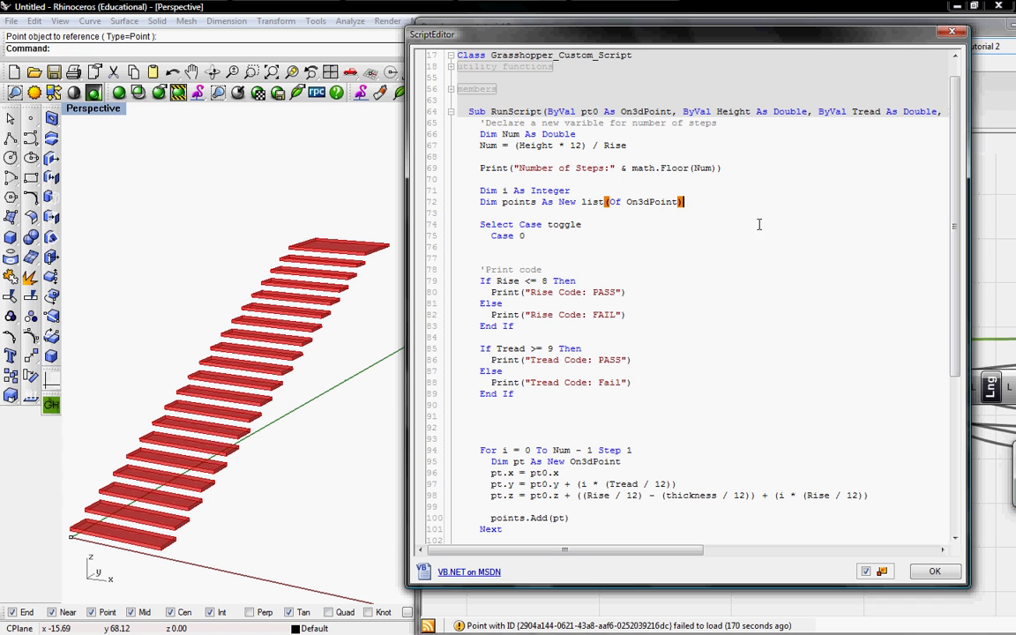
Step: Review the edited script and apply it with OK, closing the editor
{"action": "left_click_drag", "start_coordinate": [958, 215], "coordinate": [959, 231]}
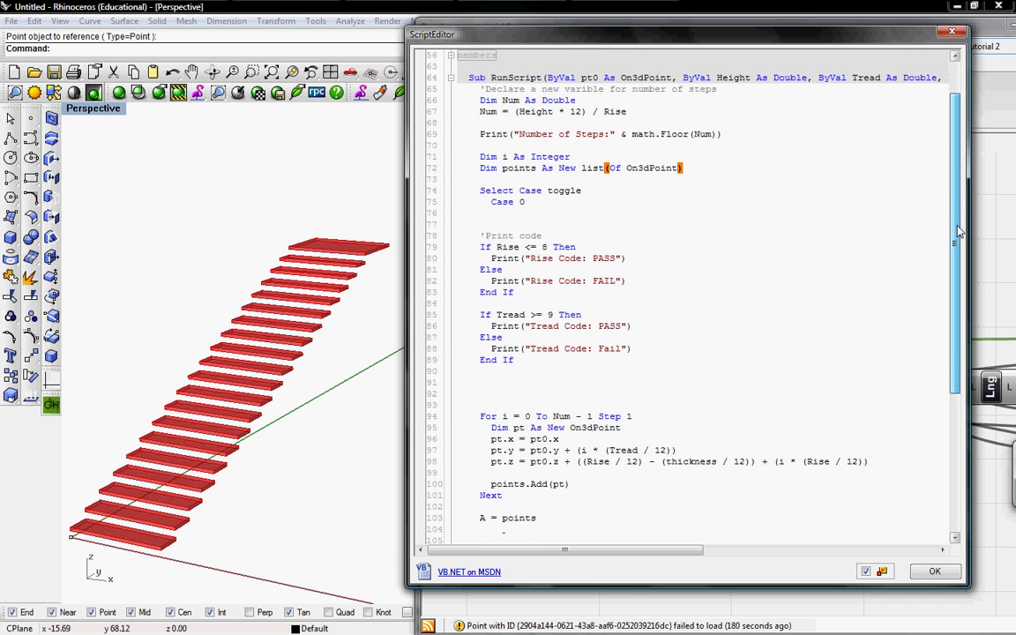
{"action": "left_click_drag", "start_coordinate": [959, 232], "coordinate": [959, 253]}
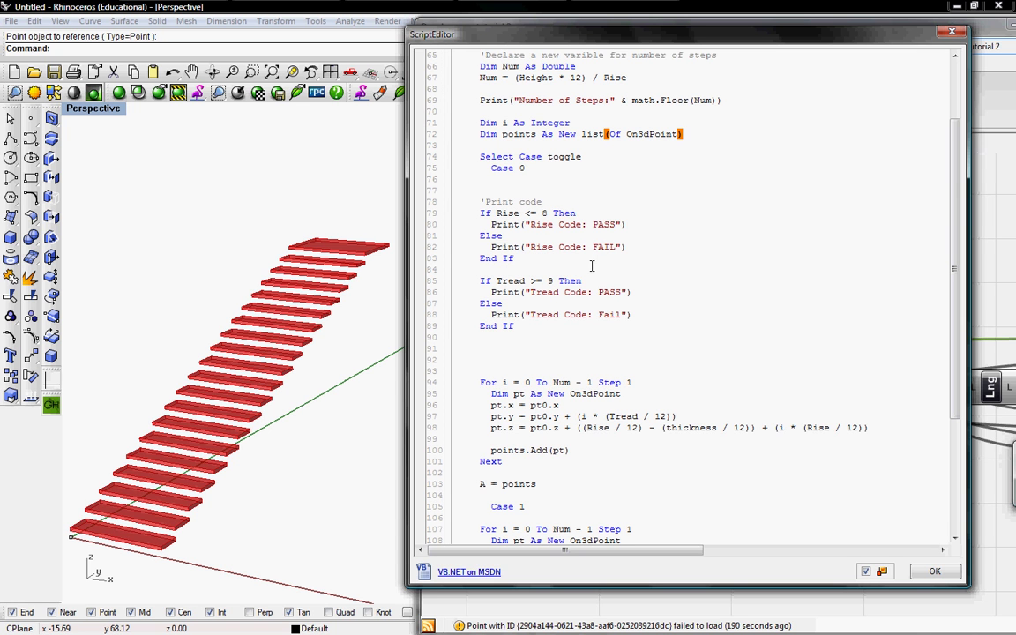
{"action": "left_click_drag", "start_coordinate": [961, 194], "coordinate": [961, 305]}
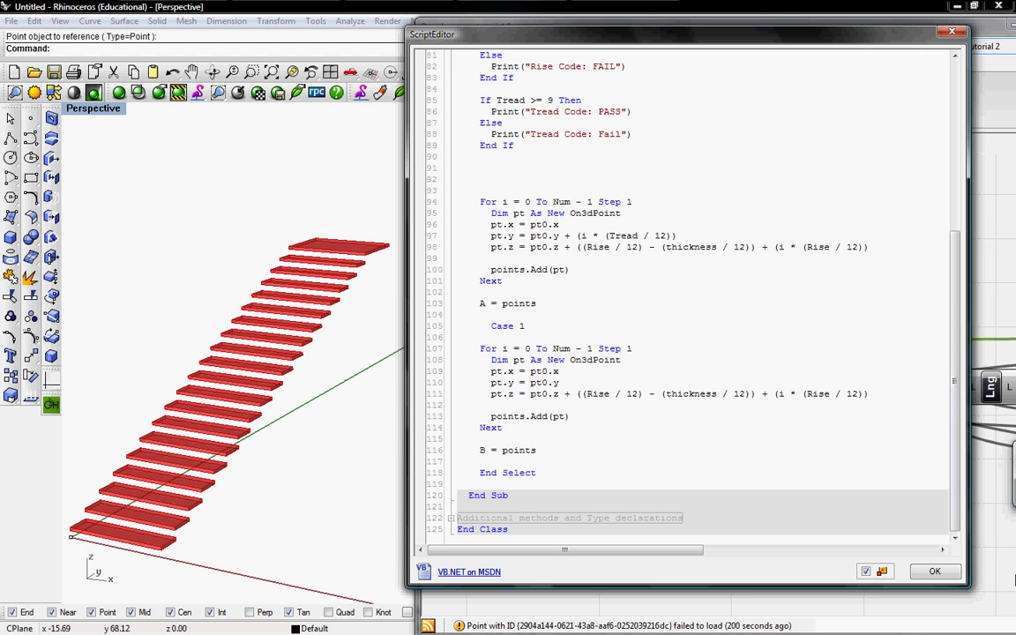
{"action": "left_click", "coordinate": [937, 573]}
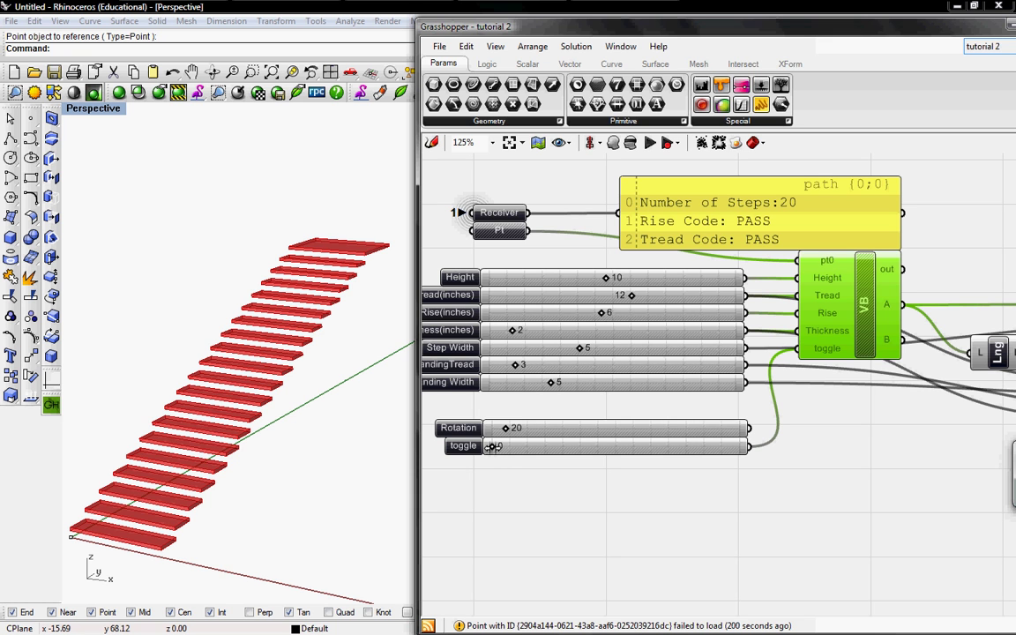
Step: Set the toggle slider to 1
{"action": "left_click_drag", "start_coordinate": [494, 448], "coordinate": [727, 454]}
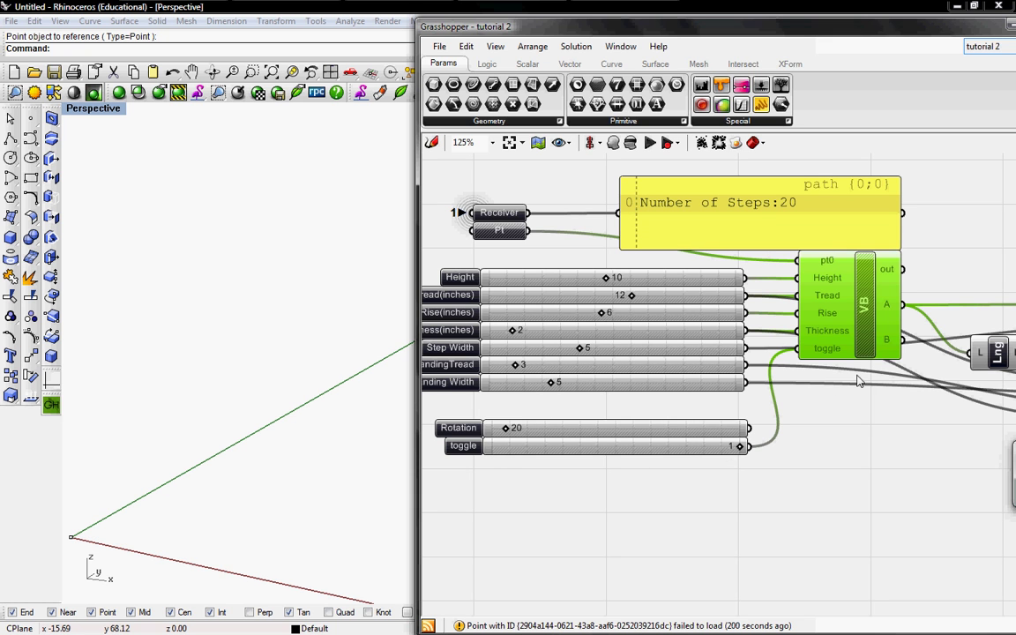
{"action": "right_click_drag", "start_coordinate": [841, 401], "coordinate": [565, 367]}
{"action": "right_click_drag", "start_coordinate": [810, 422], "coordinate": [748, 378]}
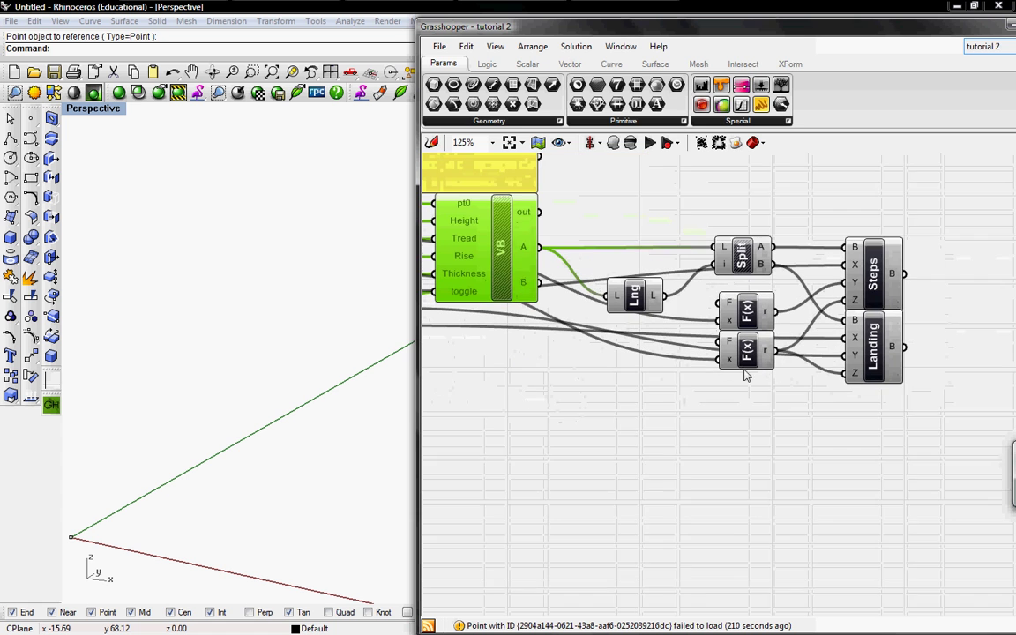
Step: Alt-drag a wired copy of the Steps box component below the original
{"action": "left_click", "coordinate": [875, 278]}
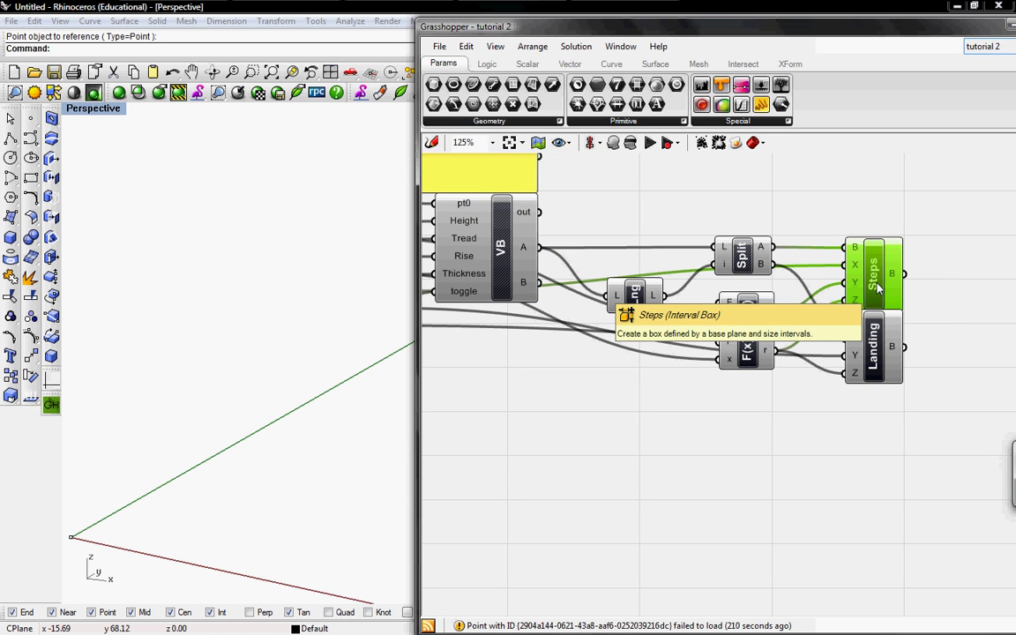
{"action": "mouse_move", "coordinate": [879, 287]}
{"action": "left_mouse_down", "text": "alt"}
{"action": "mouse_move", "coordinate": [882, 468]}
{"action": "mouse_move", "coordinate": [523, 249]}
{"action": "left_mouse_up", "text": "alt"}
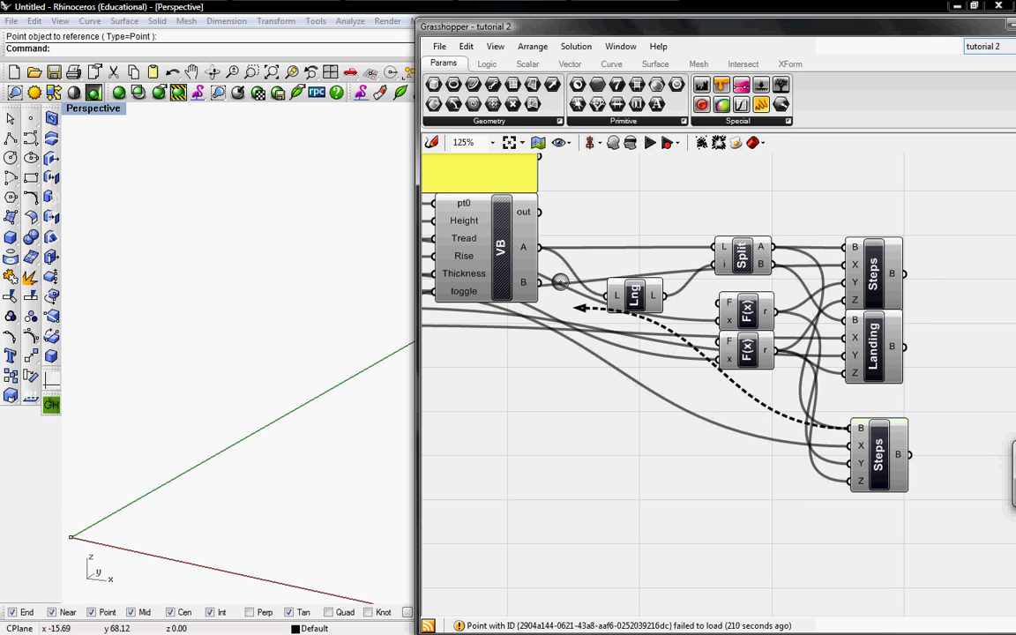
{"action": "right_click_drag", "start_coordinate": [131, 376], "coordinate": [345, 449]}
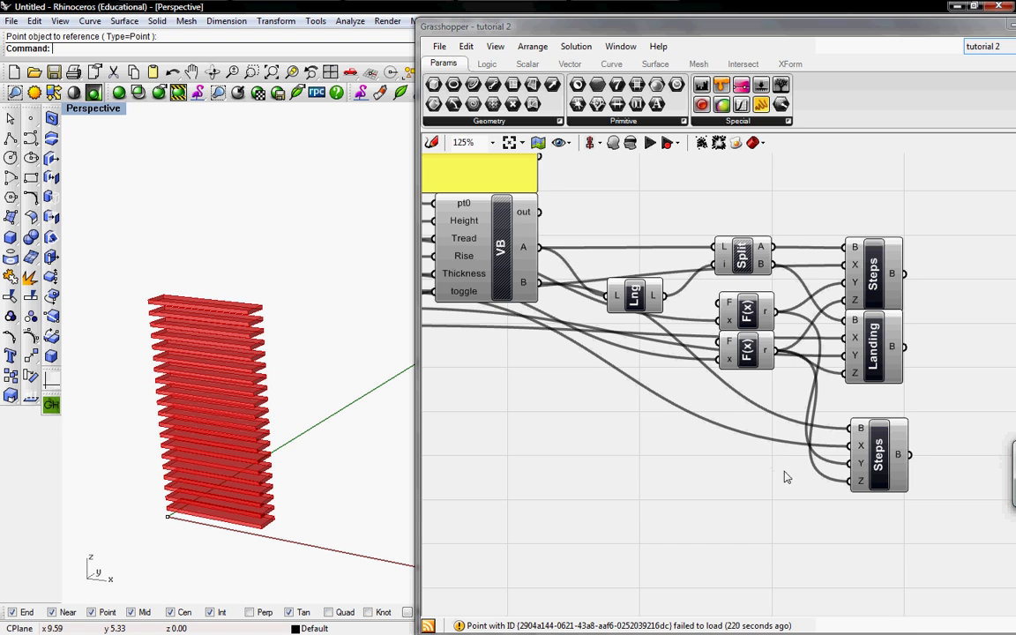
{"action": "right_click_drag", "start_coordinate": [798, 478], "coordinate": [769, 417]}
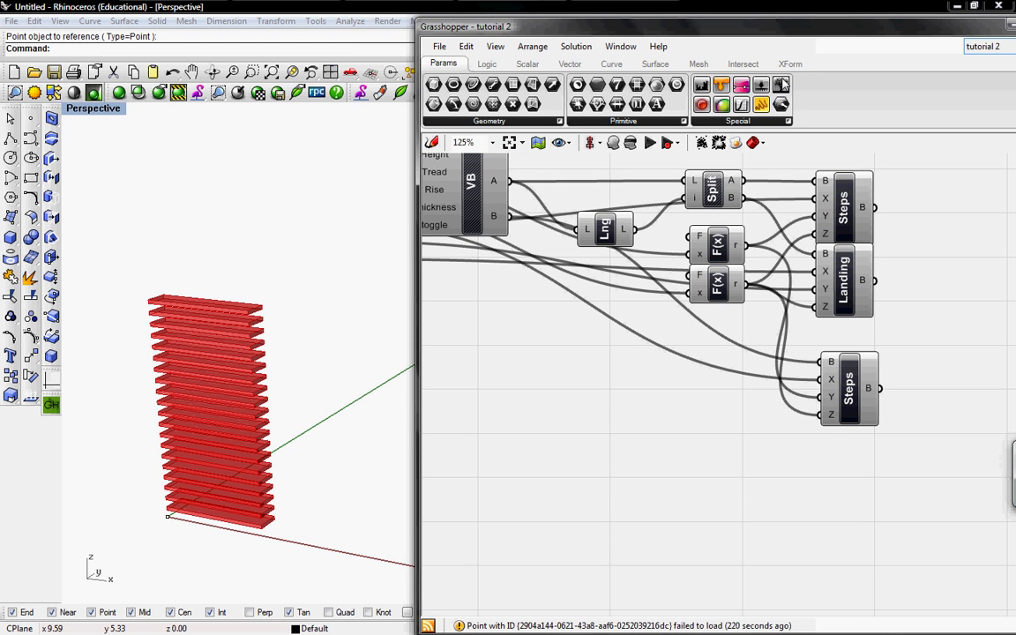
Step: Add an XForm Rotate component with geometry from the second Steps and plane from the VB output
{"action": "left_click", "coordinate": [517, 124]}
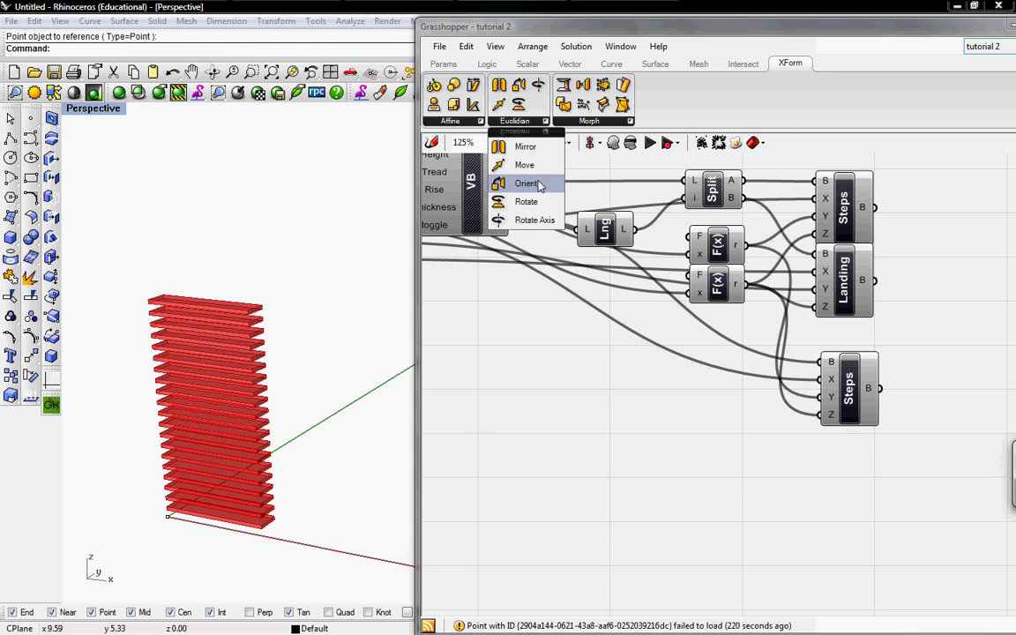
{"action": "left_click_drag", "start_coordinate": [496, 199], "coordinate": [931, 474]}
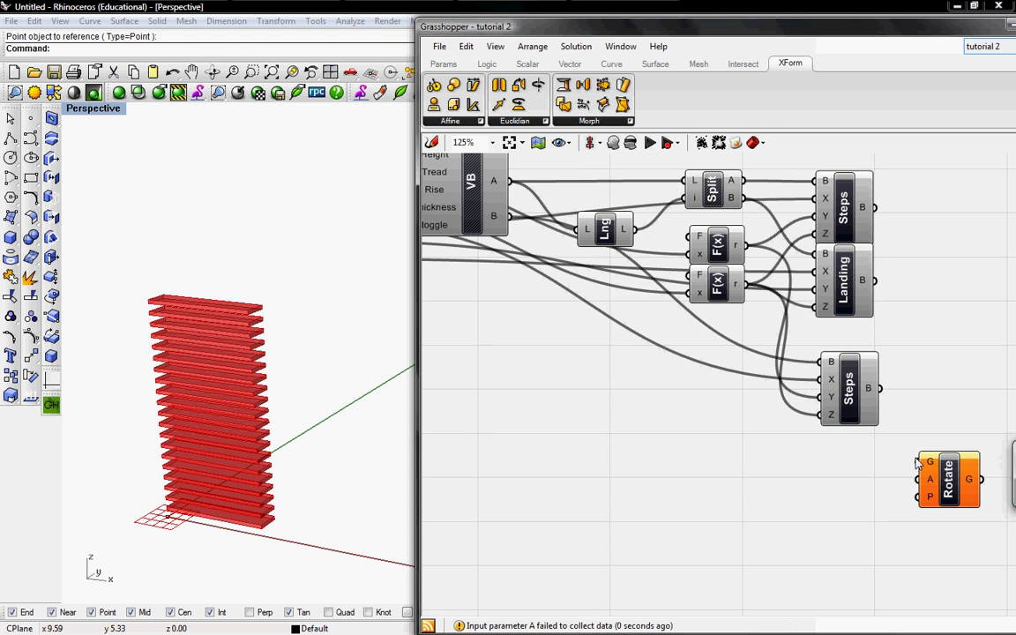
{"action": "left_click_drag", "start_coordinate": [874, 389], "coordinate": [922, 462]}
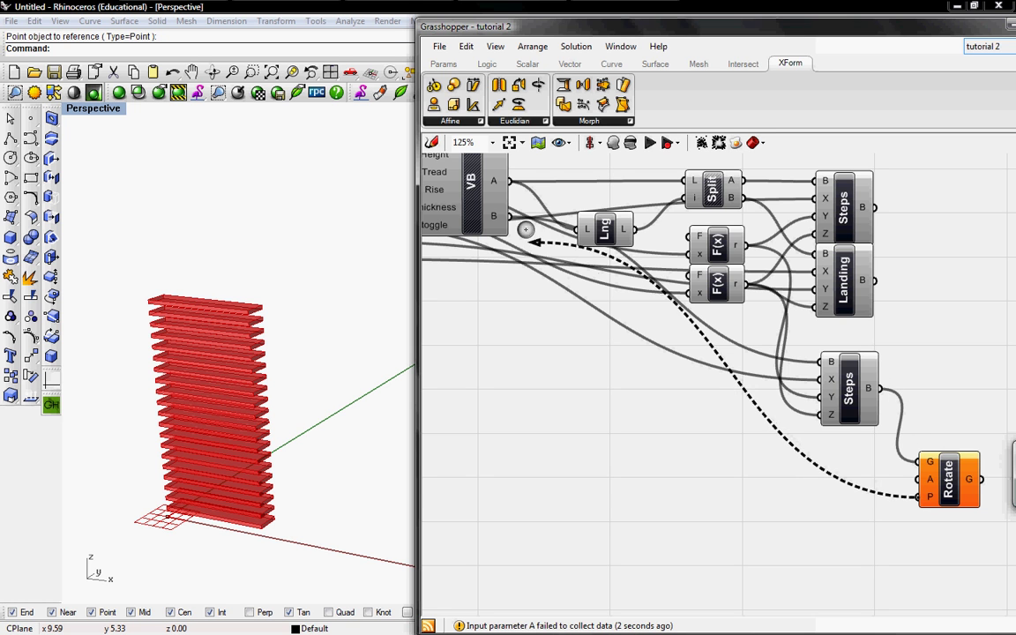
{"action": "left_click_drag", "start_coordinate": [920, 498], "coordinate": [494, 207]}
{"action": "right_click_drag", "start_coordinate": [739, 472], "coordinate": [751, 445]}
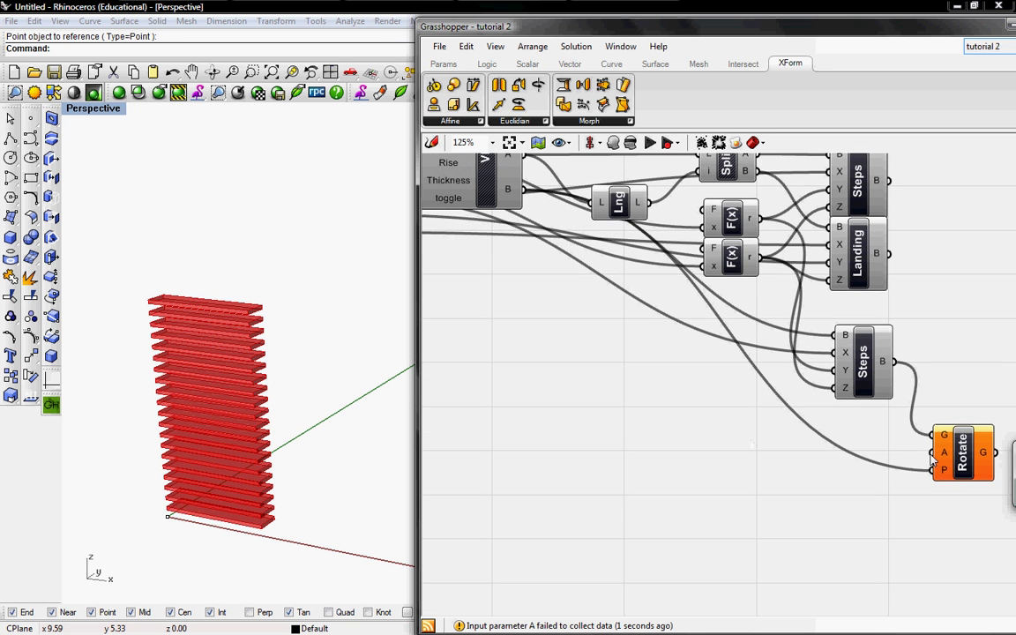
Step: Add a Sets Series component and wire its output into Rotate's angle
{"action": "left_click", "coordinate": [488, 63]}
{"action": "left_click", "coordinate": [734, 121]}
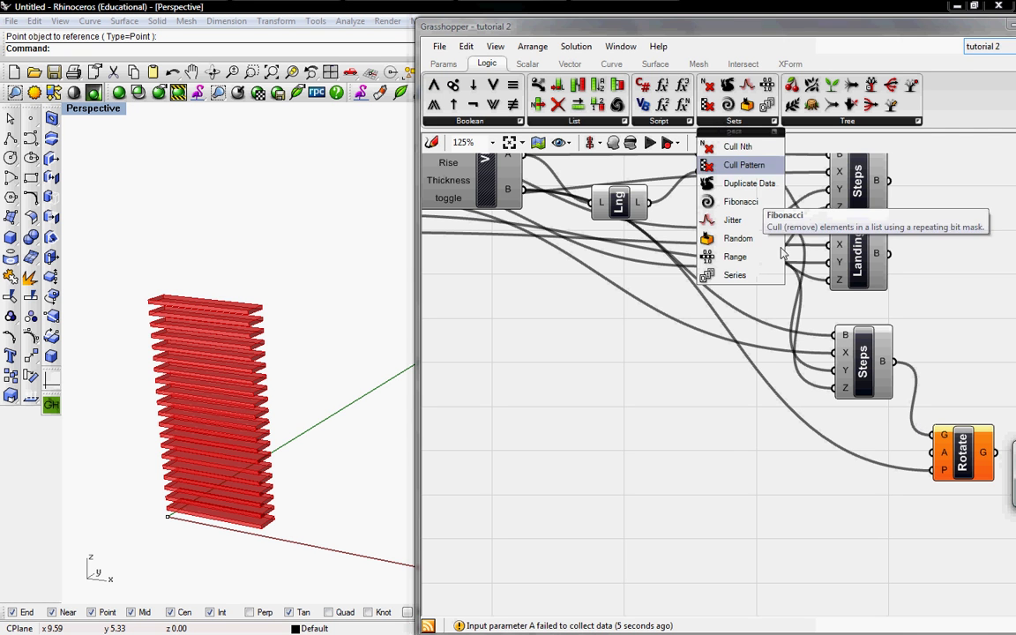
{"action": "left_click", "coordinate": [736, 275]}
{"action": "left_click", "coordinate": [710, 465]}
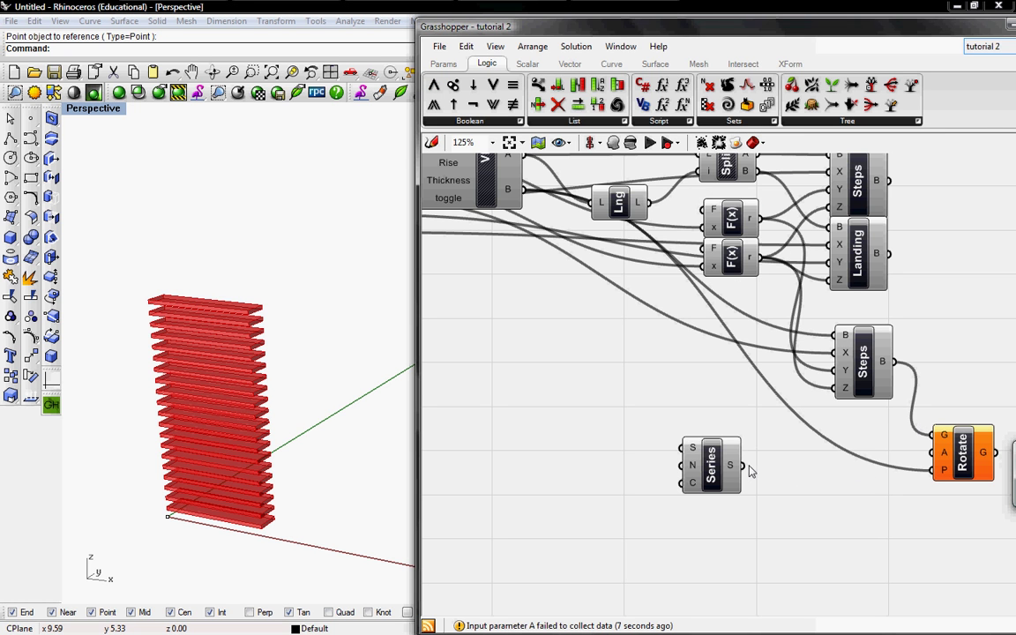
{"action": "left_click_drag", "start_coordinate": [743, 465], "coordinate": [936, 452]}
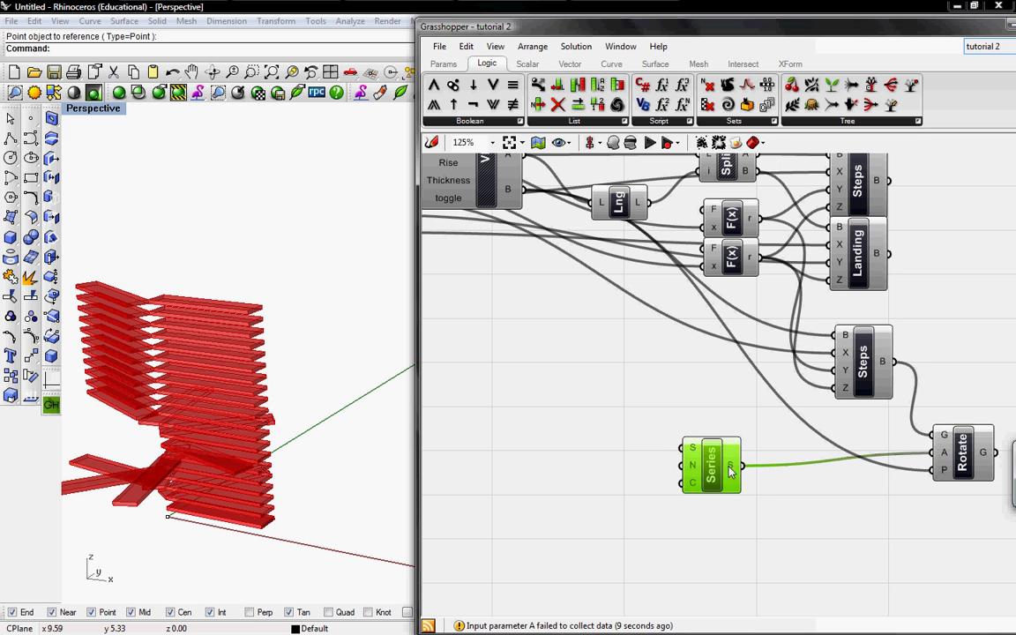
{"action": "left_click_drag", "start_coordinate": [725, 474], "coordinate": [777, 455]}
Step: Alt-drag a copy of the List Length component and wire it into the Series count
{"action": "right_click_drag", "start_coordinate": [613, 351], "coordinate": [790, 409]}
{"action": "left_click", "coordinate": [789, 267]}
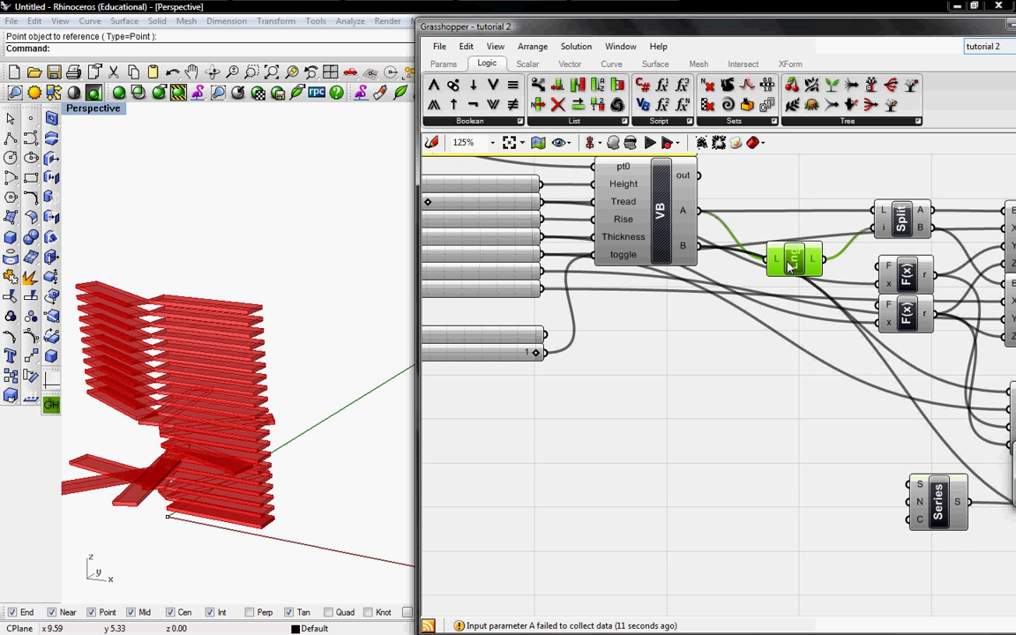
{"action": "mouse_move", "coordinate": [799, 265]}
{"action": "left_mouse_down", "text": "alt"}
{"action": "mouse_move", "coordinate": [792, 322]}
{"action": "mouse_move", "coordinate": [699, 246]}
{"action": "left_mouse_up", "text": "alt"}
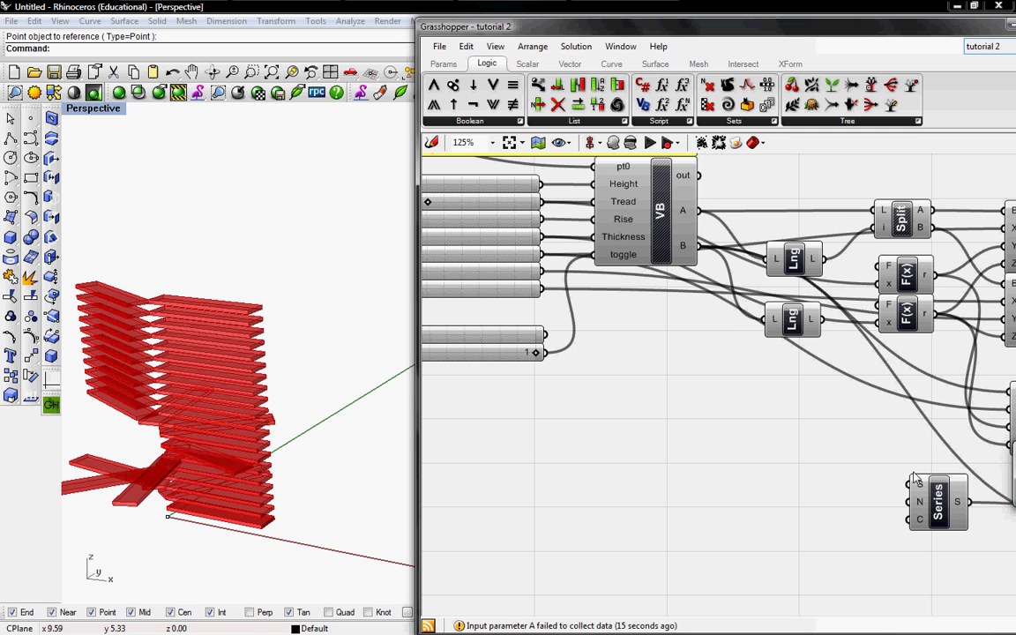
{"action": "right_click_drag", "start_coordinate": [892, 493], "coordinate": [864, 469]}
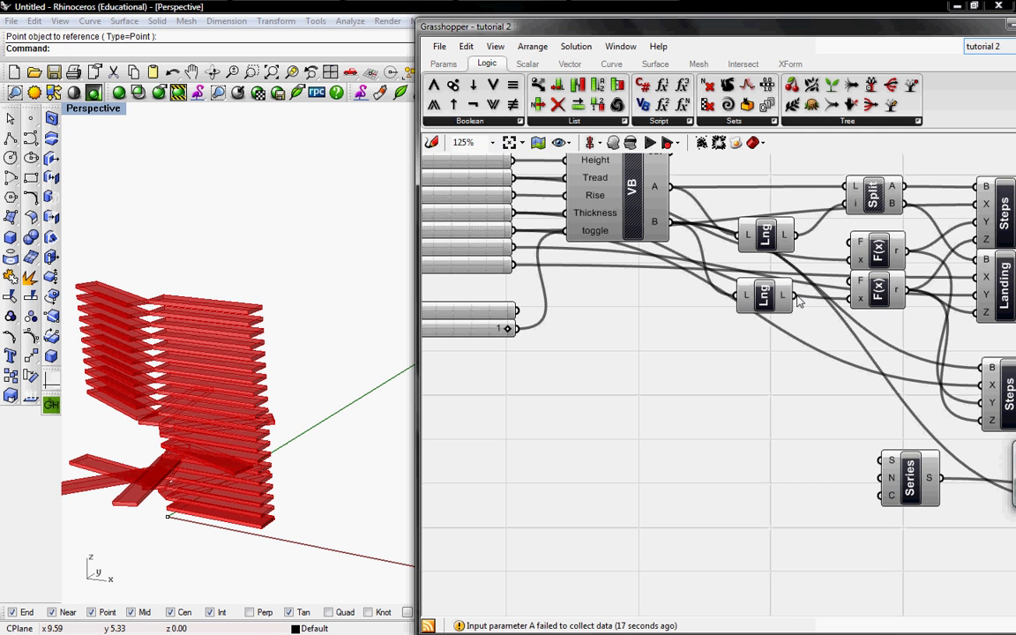
{"action": "left_click_drag", "start_coordinate": [850, 463], "coordinate": [884, 495]}
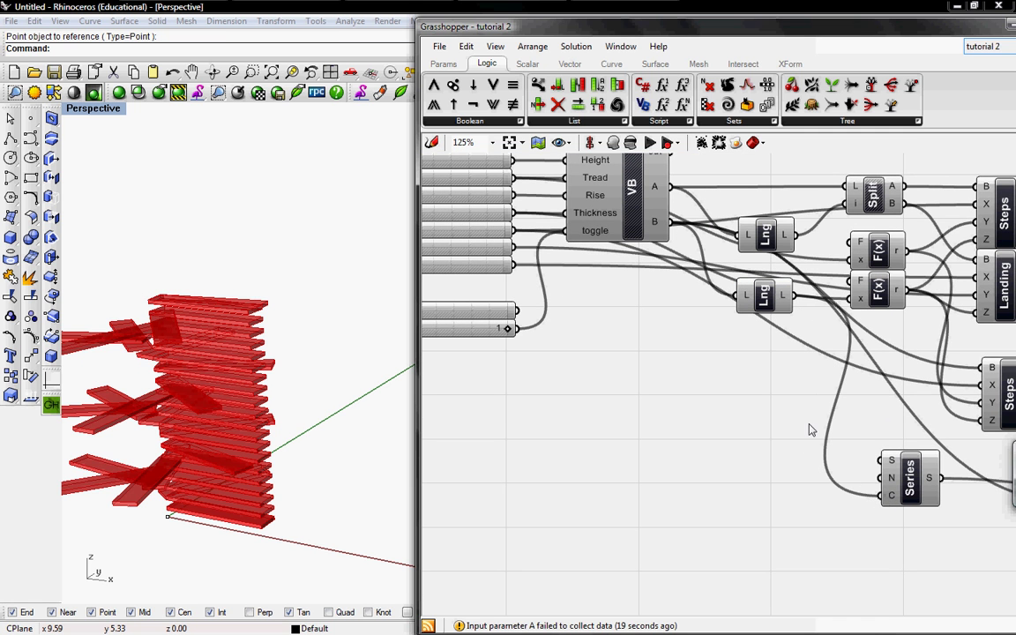
Step: Give Series N a rad(n) expression and wire the Rotation slider into it
{"action": "right_click", "coordinate": [893, 479]}
{"action": "mouse_move", "coordinate": [905, 606]}
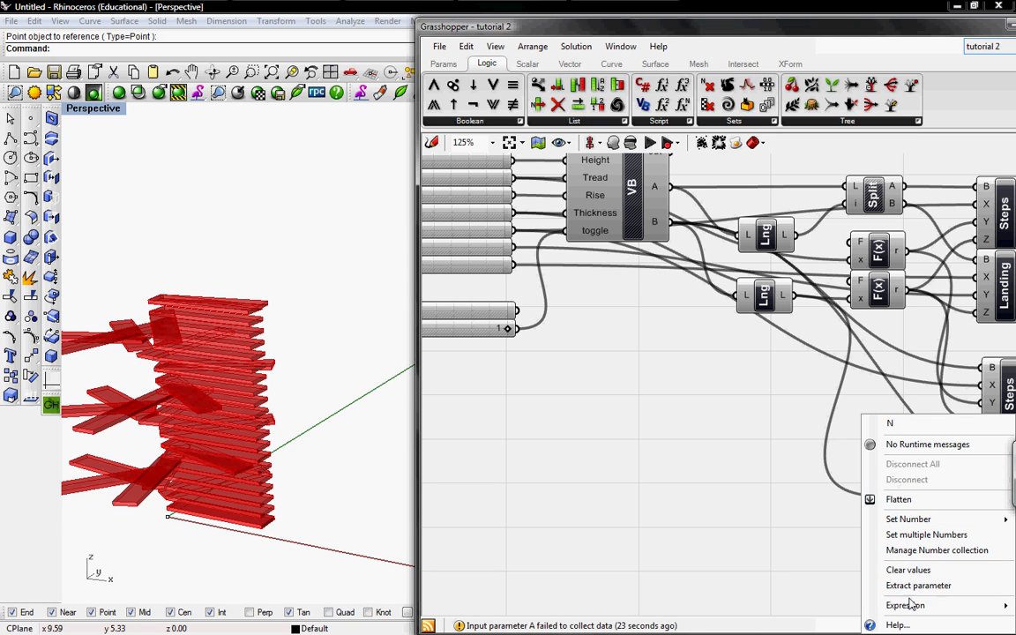
{"action": "left_click", "coordinate": [764, 592]}
{"action": "type", "text": "rad(n)"}
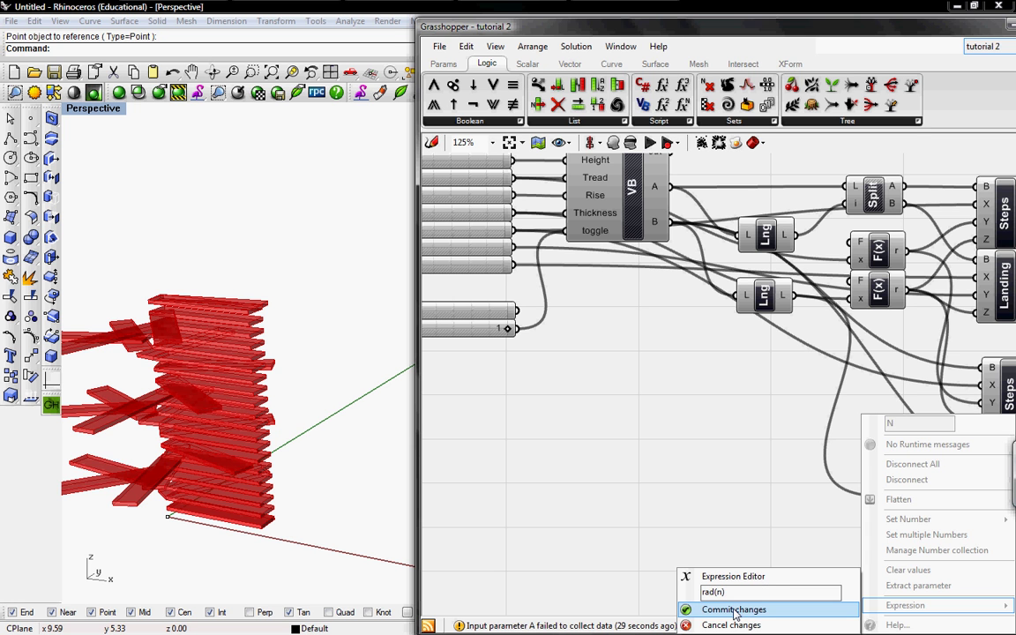
{"action": "left_click", "coordinate": [735, 611]}
{"action": "right_click_drag", "start_coordinate": [759, 463], "coordinate": [825, 485]}
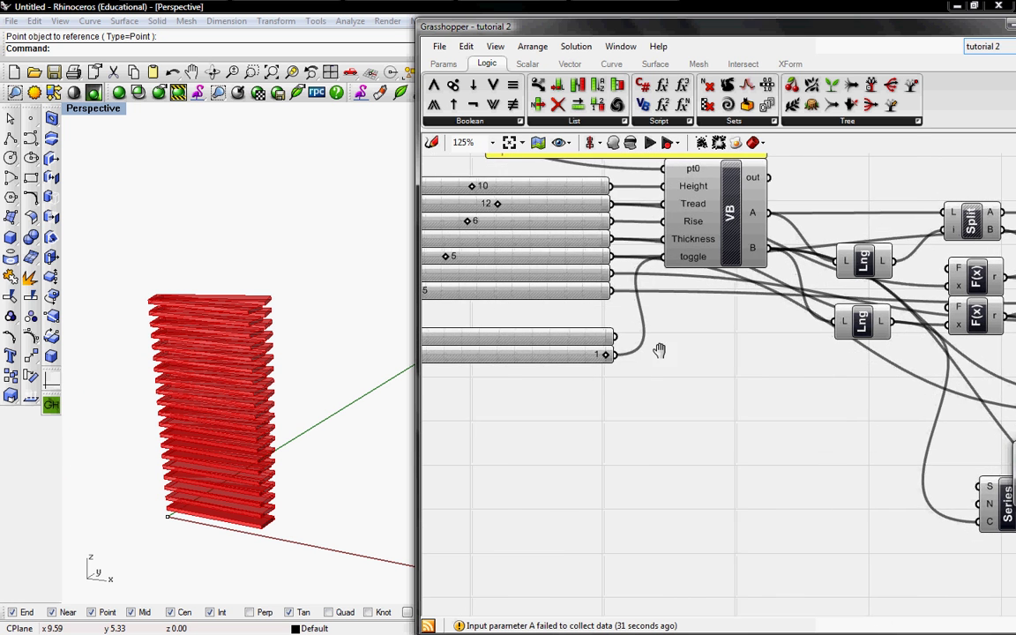
{"action": "right_click_drag", "start_coordinate": [659, 350], "coordinate": [593, 306]}
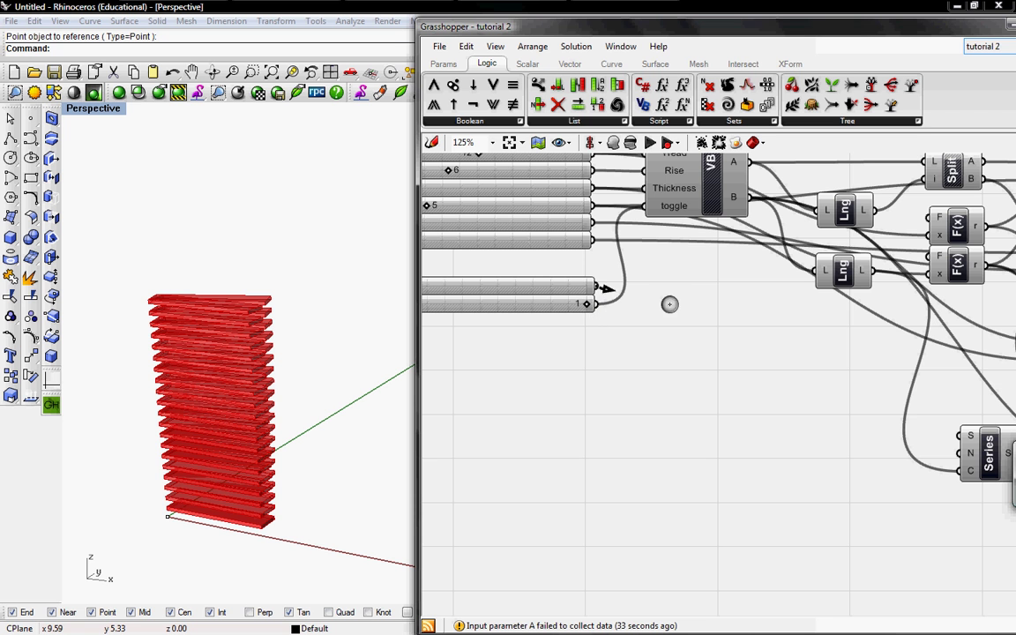
{"action": "left_click_drag", "start_coordinate": [670, 304], "coordinate": [962, 436]}
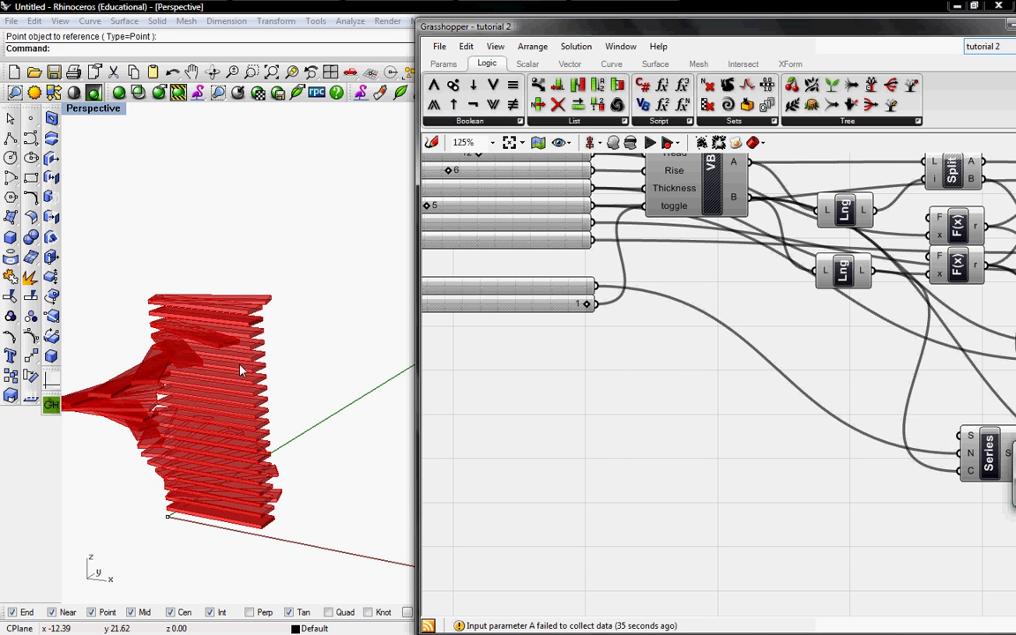
Step: Turn off the unrotated Steps preview and orbit Rhino to inspect the spiral
{"action": "right_click_drag", "start_coordinate": [839, 422], "coordinate": [565, 392]}
{"action": "right_click_drag", "start_coordinate": [843, 394], "coordinate": [817, 392]}
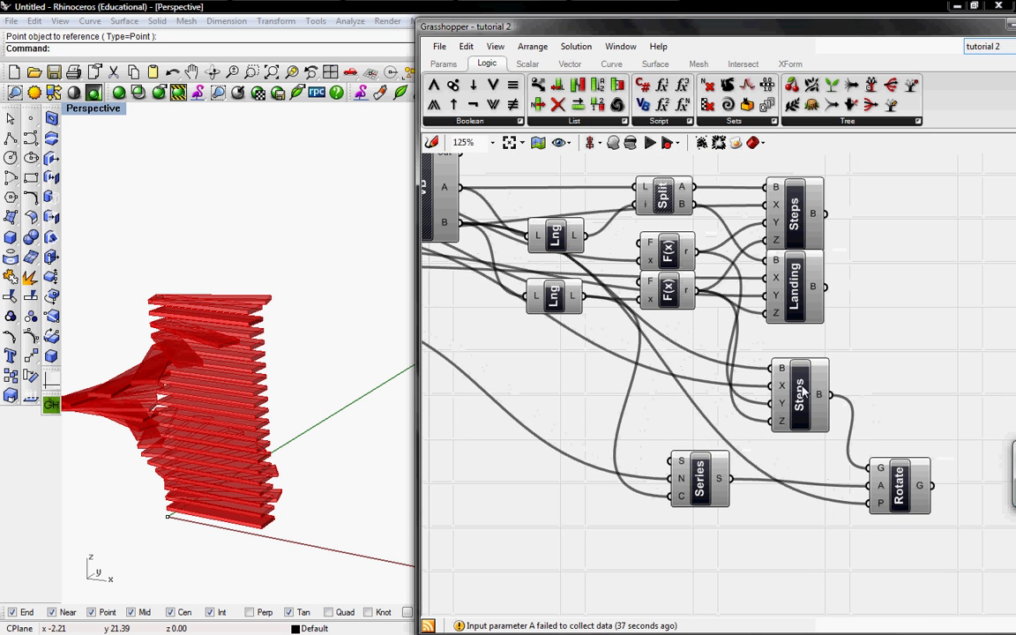
{"action": "right_click", "coordinate": [803, 391]}
{"action": "left_click", "coordinate": [831, 413]}
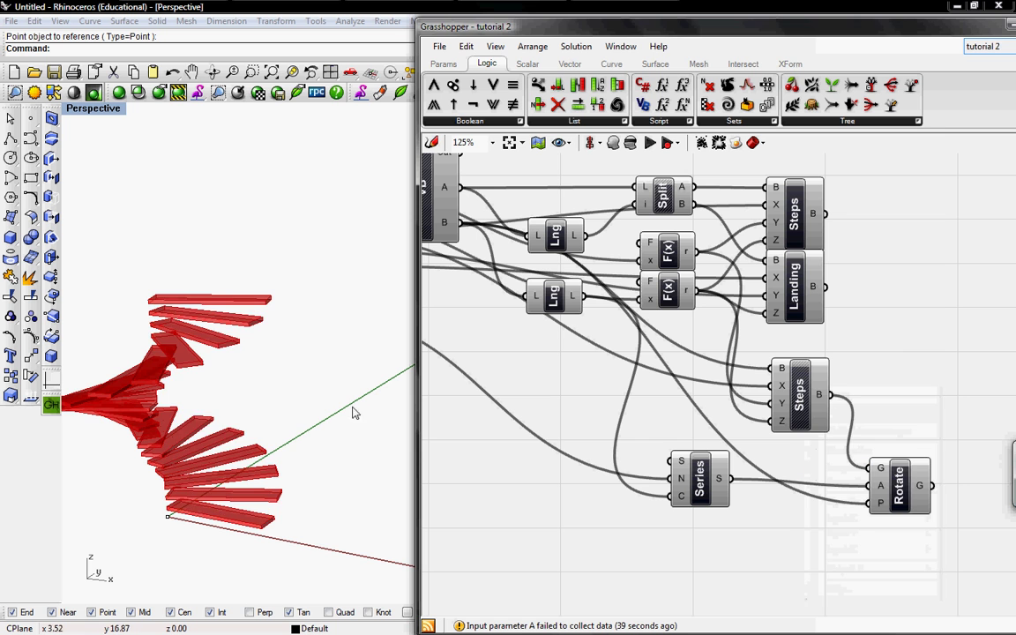
{"action": "mouse_move", "coordinate": [352, 410]}
{"action": "right_mouse_down"}
{"action": "mouse_move", "coordinate": [158, 441]}
{"action": "mouse_move", "coordinate": [229, 431]}
{"action": "mouse_move", "coordinate": [176, 432]}
{"action": "right_mouse_up"}
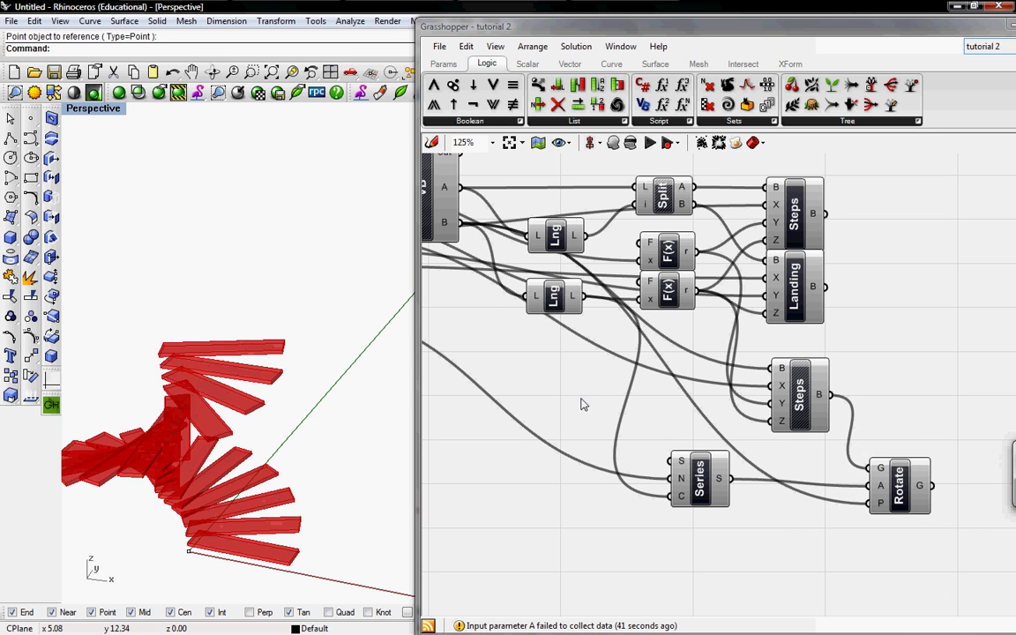
{"action": "right_click_drag", "start_coordinate": [581, 404], "coordinate": [833, 395]}
Step: Lower the Rotation slider to 10
{"action": "right_click_drag", "start_coordinate": [663, 363], "coordinate": [738, 447]}
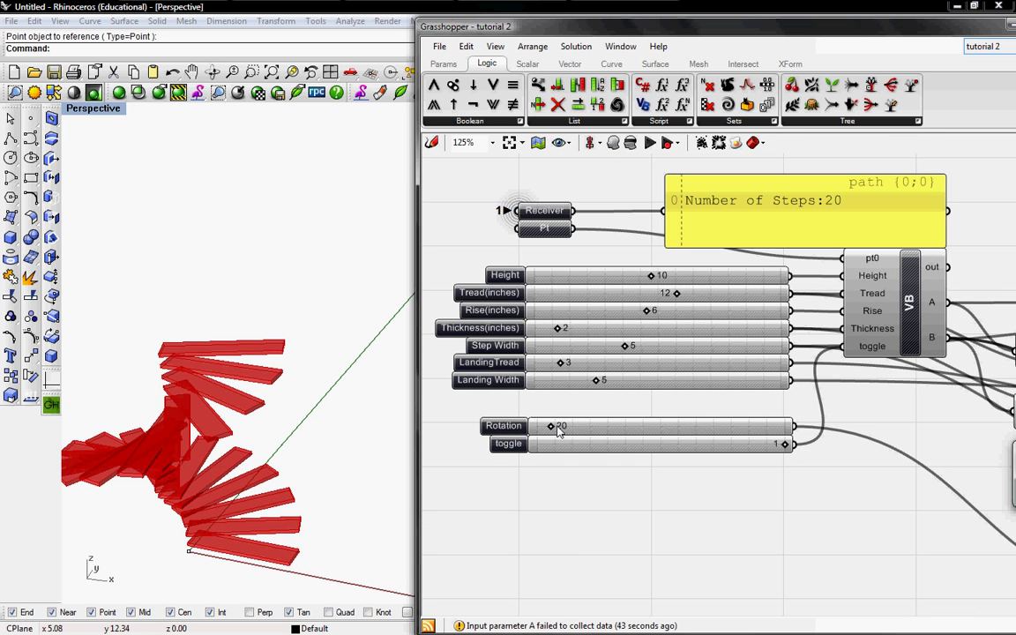
{"action": "left_click_drag", "start_coordinate": [548, 426], "coordinate": [548, 436]}
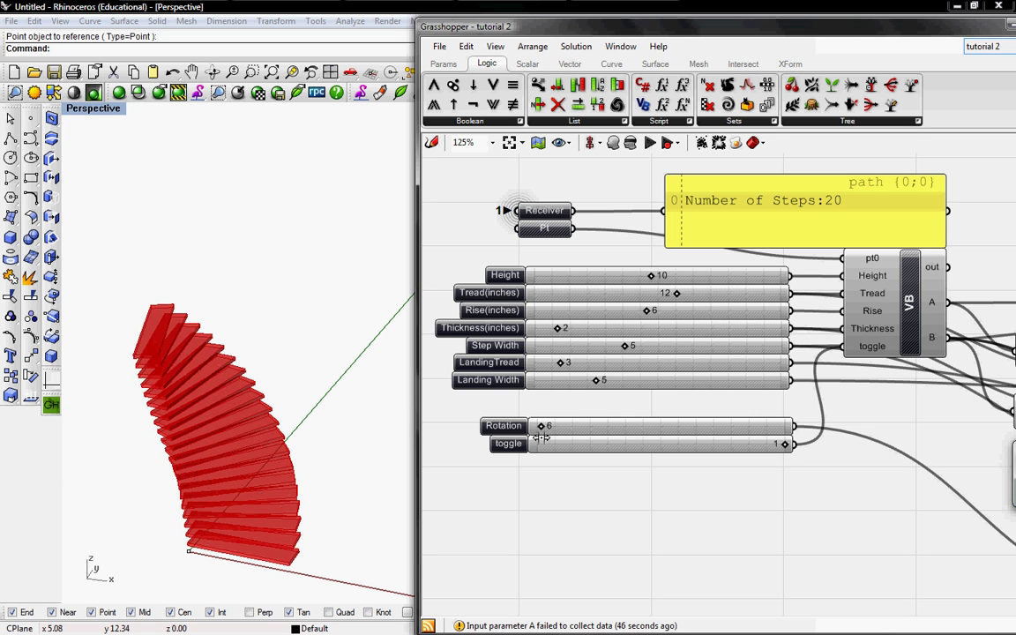
{"action": "left_click_drag", "start_coordinate": [549, 436], "coordinate": [545, 436]}
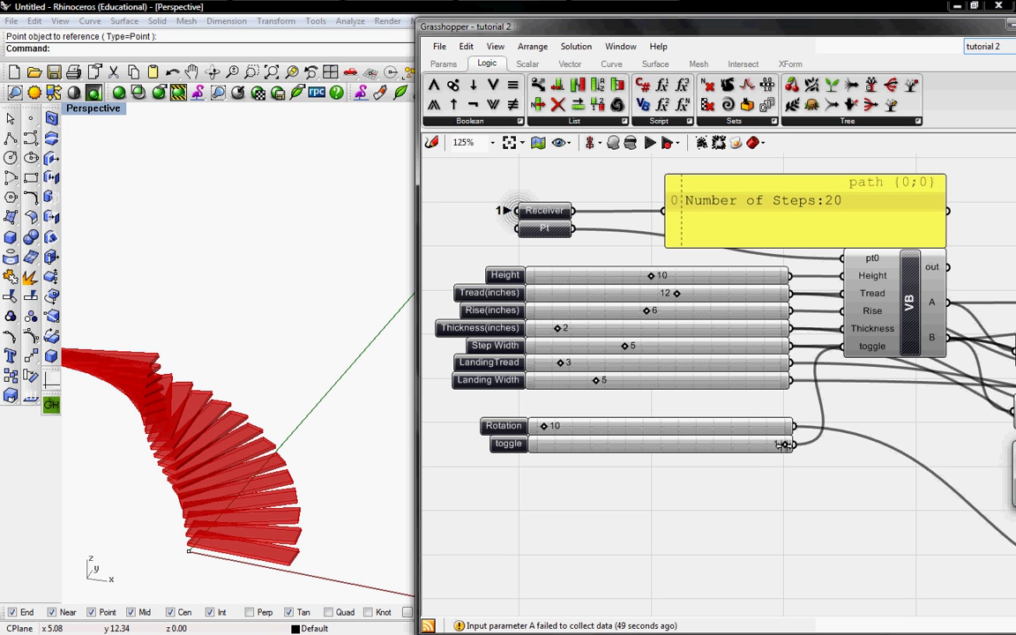
Step: Set the toggle to 0 and orbit Rhino to a top-down view of the straight stair
{"action": "left_click_drag", "start_coordinate": [782, 444], "coordinate": [538, 444]}
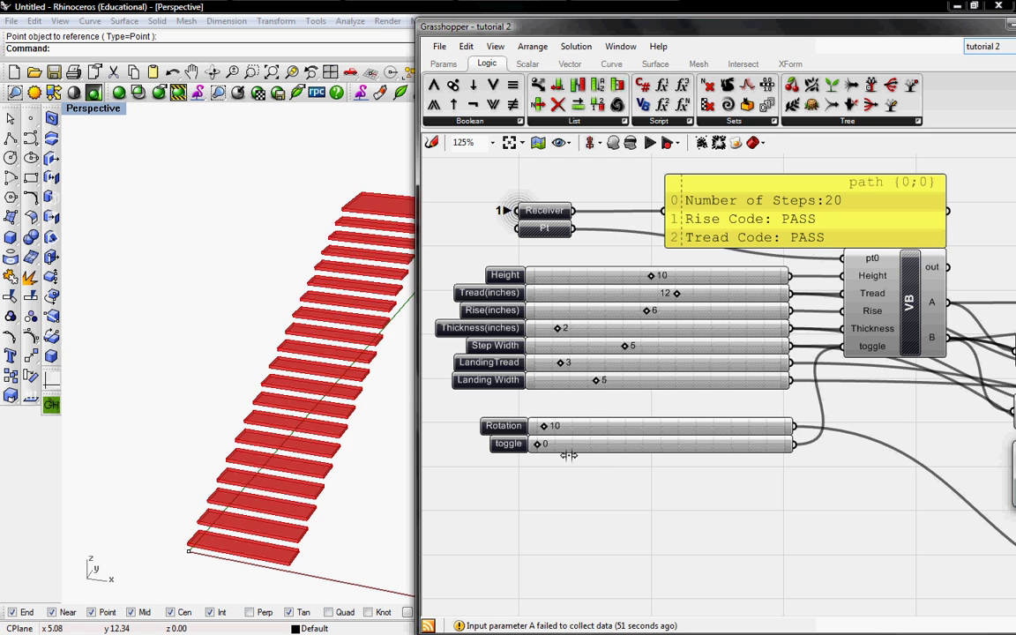
{"action": "mouse_move", "coordinate": [322, 390]}
{"action": "right_mouse_down"}
{"action": "mouse_move", "coordinate": [252, 434]}
{"action": "mouse_move", "coordinate": [377, 463]}
{"action": "mouse_move", "coordinate": [194, 410]}
{"action": "right_mouse_up"}
{"action": "mouse_move", "coordinate": [847, 469]}
{"action": "right_mouse_down"}
{"action": "mouse_move", "coordinate": [699, 455]}
{"action": "mouse_move", "coordinate": [798, 486]}
{"action": "right_mouse_up"}
{"action": "left_click", "coordinate": [861, 323]}
{"action": "double_click", "coordinate": [861, 323]}
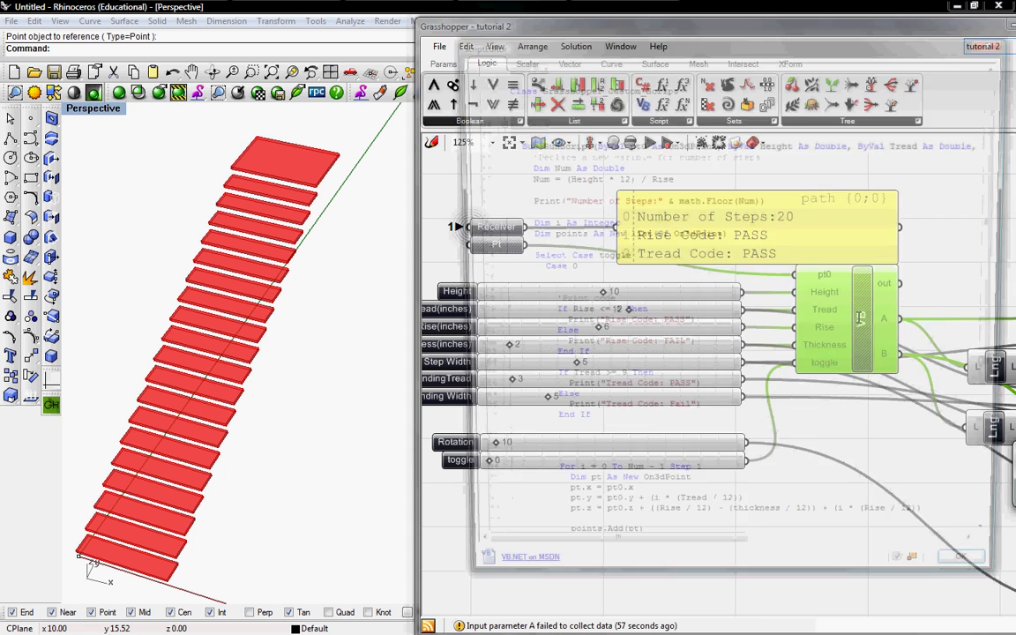
{"action": "mouse_move", "coordinate": [1000, 220]}
{"action": "left_mouse_down"}
{"action": "mouse_move", "coordinate": [1008, 386]}
{"action": "mouse_move", "coordinate": [1011, 240]}
{"action": "left_mouse_up"}
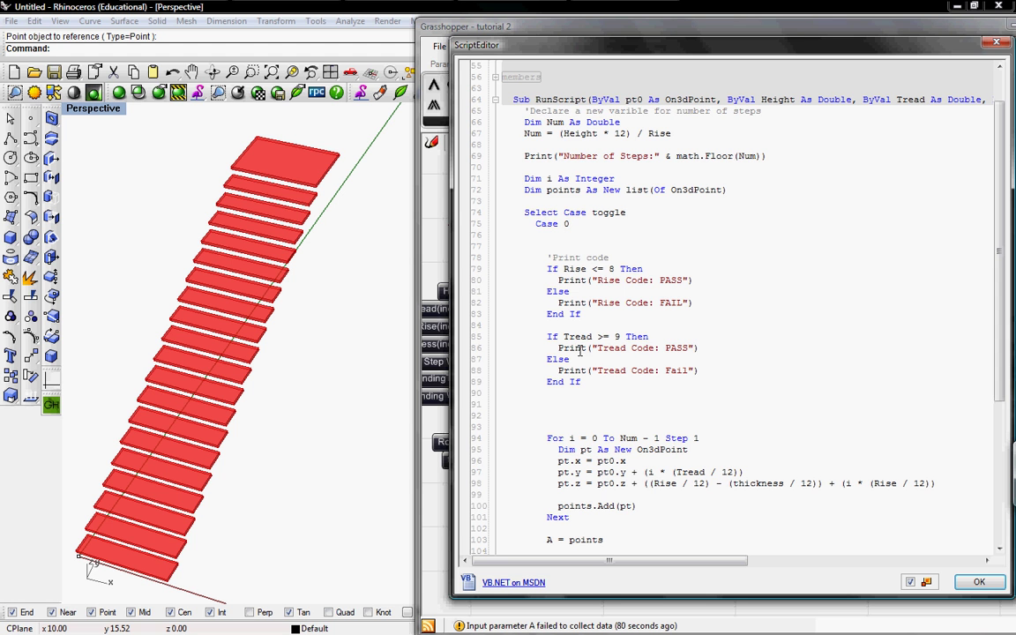
{"action": "left_click_drag", "start_coordinate": [1001, 228], "coordinate": [1000, 371]}
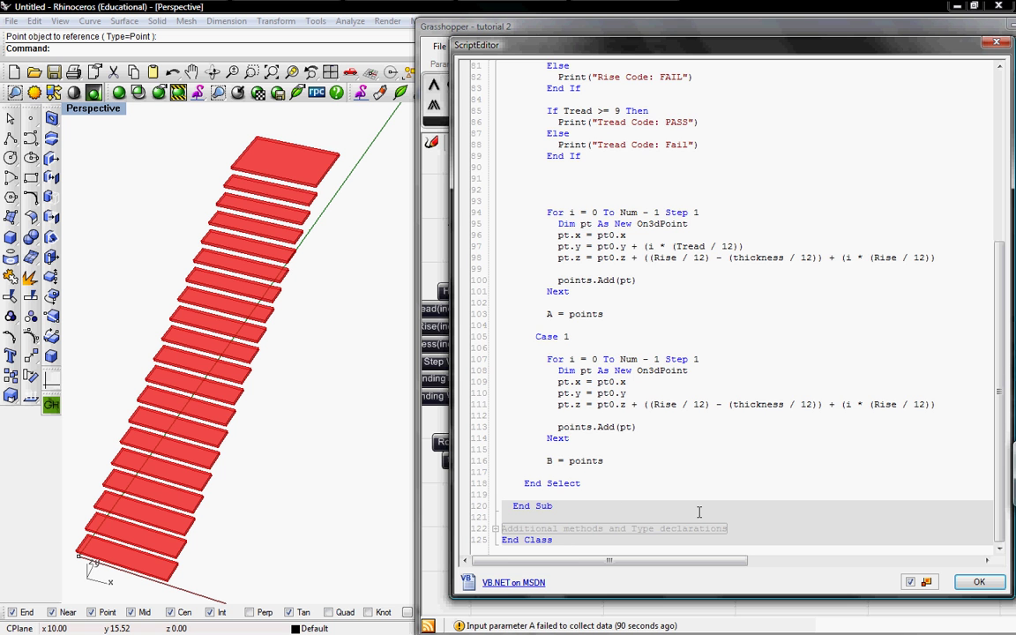
{"action": "left_click", "coordinate": [979, 583]}
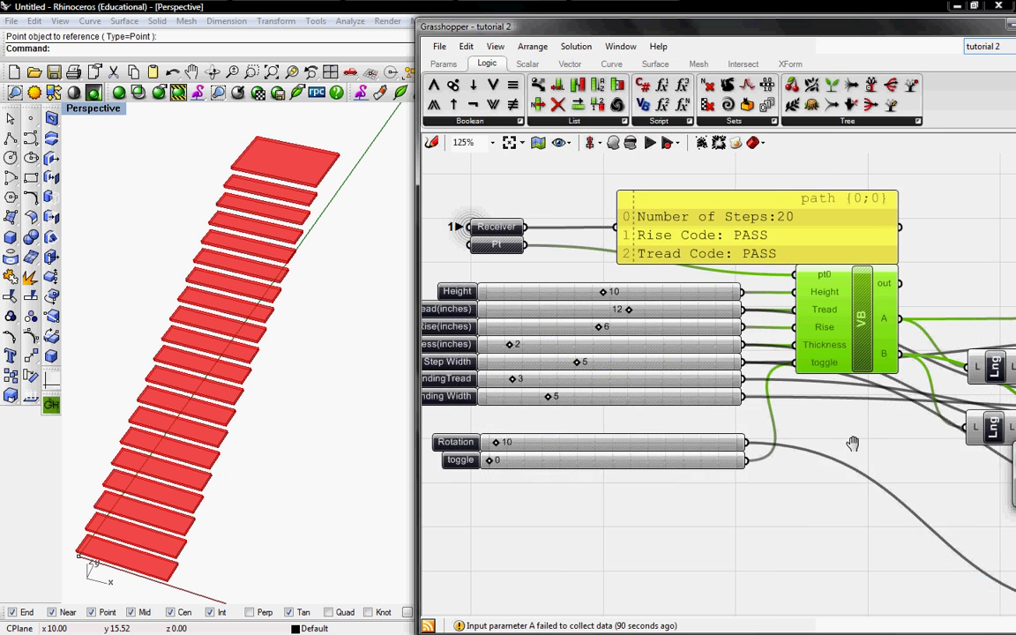
{"action": "right_click_drag", "start_coordinate": [853, 443], "coordinate": [754, 426]}
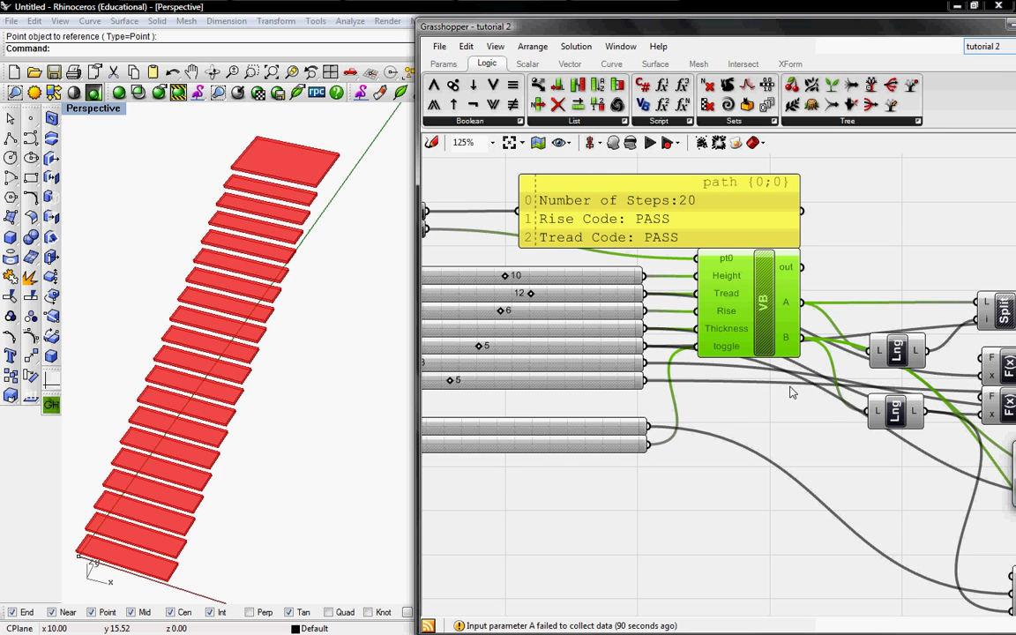